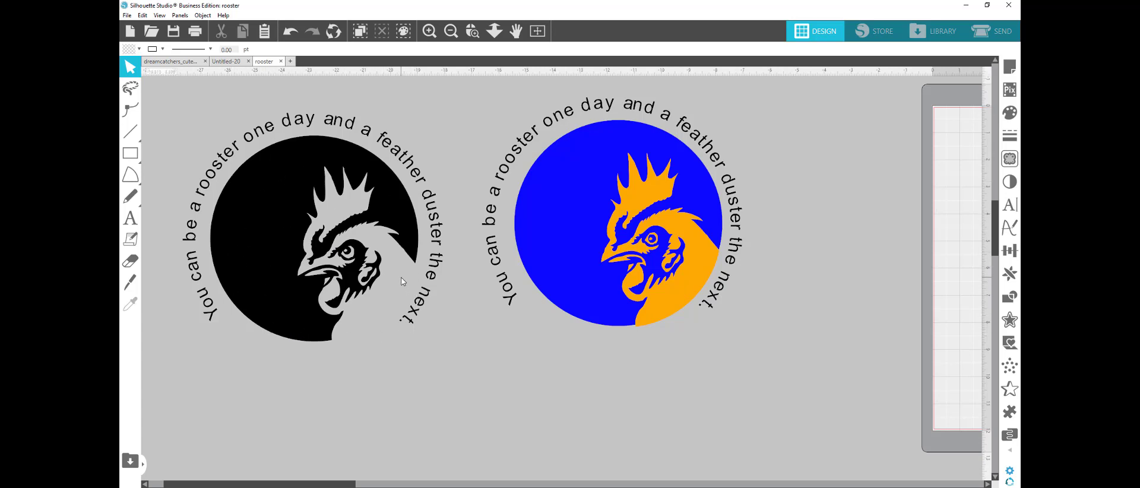
# - Merge the "mockup light tee" image from Downloads into the document and place it partly over the black rooster design
pyautogui.moveTo(304, 183); pyautogui.dragTo(313, 188)
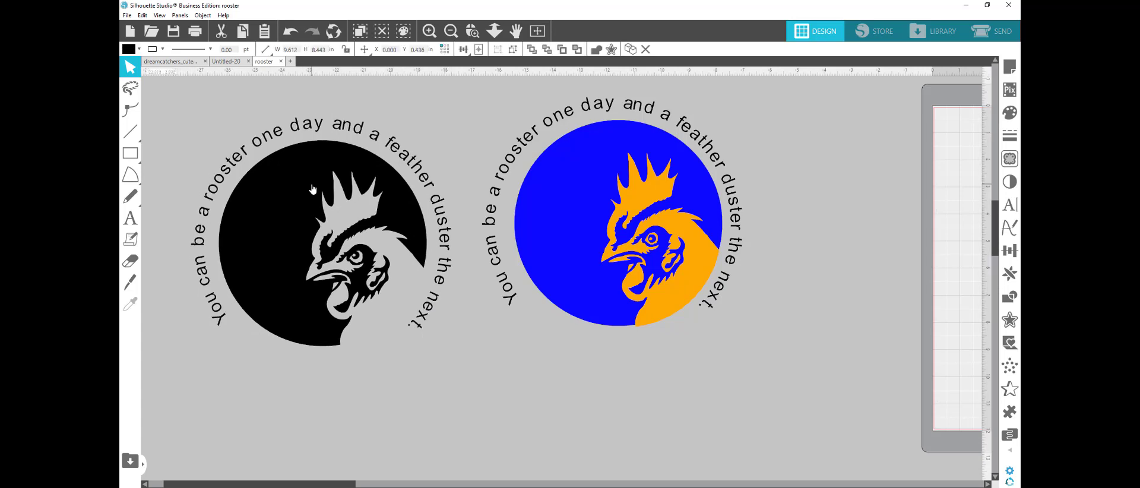
pyautogui.click(127, 16)
pyautogui.click(140, 70)
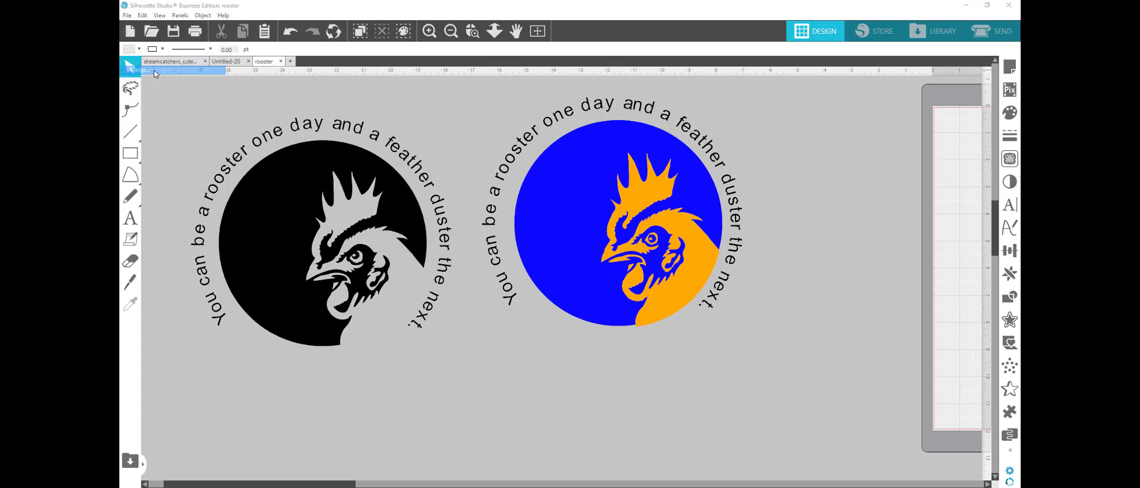
pyautogui.moveTo(565, 113); pyautogui.dragTo(546, 175)
pyautogui.scroll(-3, 546, 176)
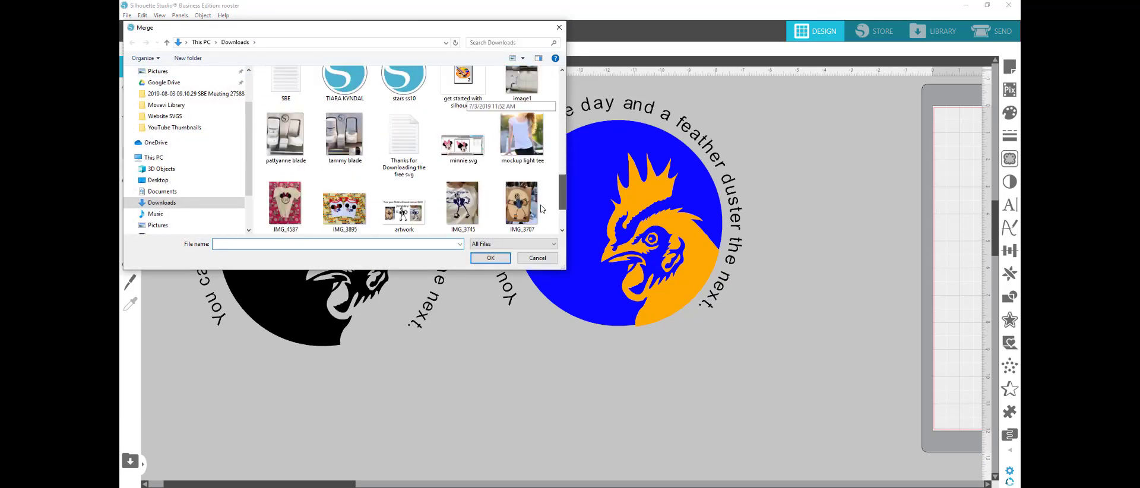
pyautogui.click(522, 121)
pyautogui.click(490, 259)
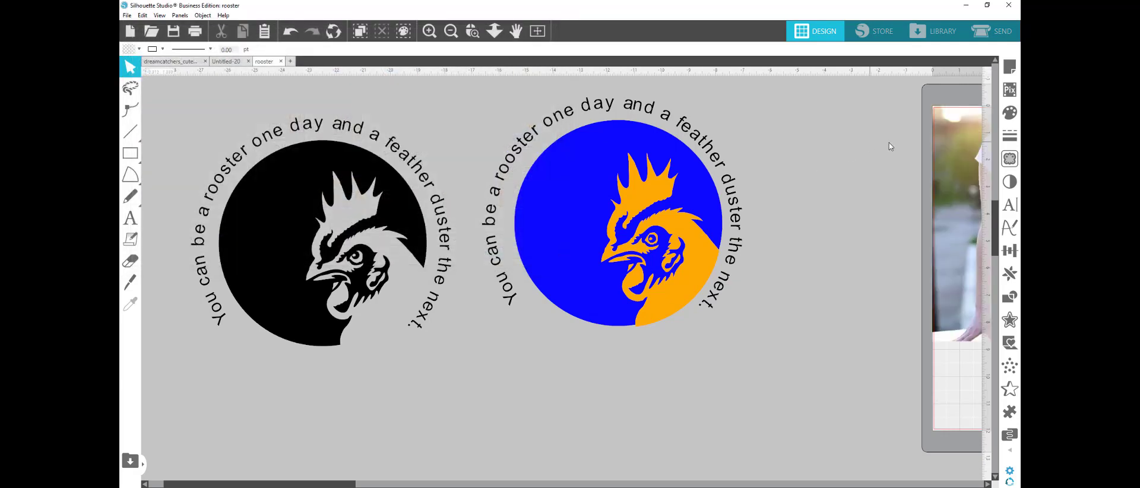
pyautogui.moveTo(948, 173); pyautogui.dragTo(232, 167)
pyautogui.moveTo(302, 289); pyautogui.dragTo(257, 414)
# - Scale the black rooster design down to about 4.2 in wide and bring it to the front
pyautogui.click(276, 200)
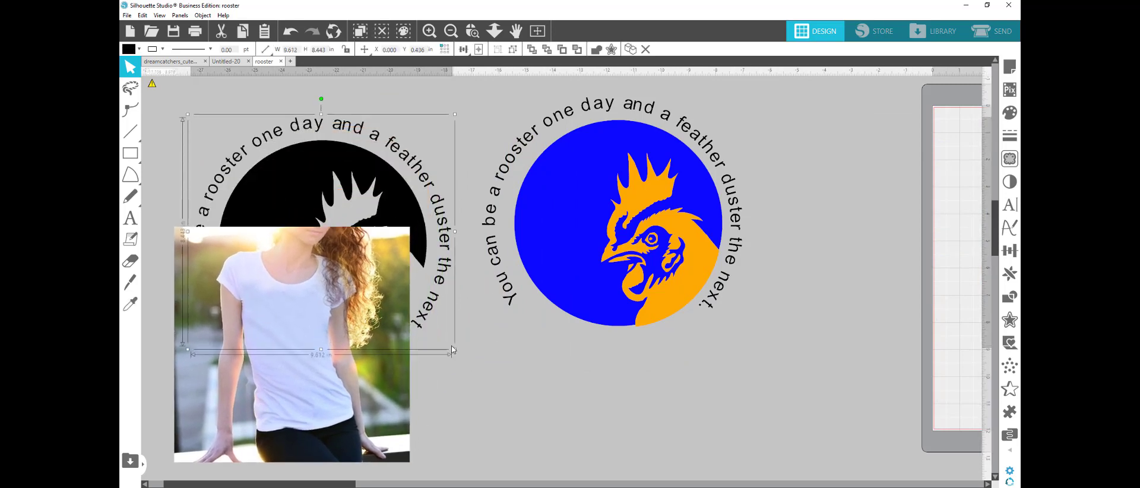
pyautogui.moveTo(454, 350); pyautogui.dragTo(308, 221)
pyautogui.rightClick(280, 173)
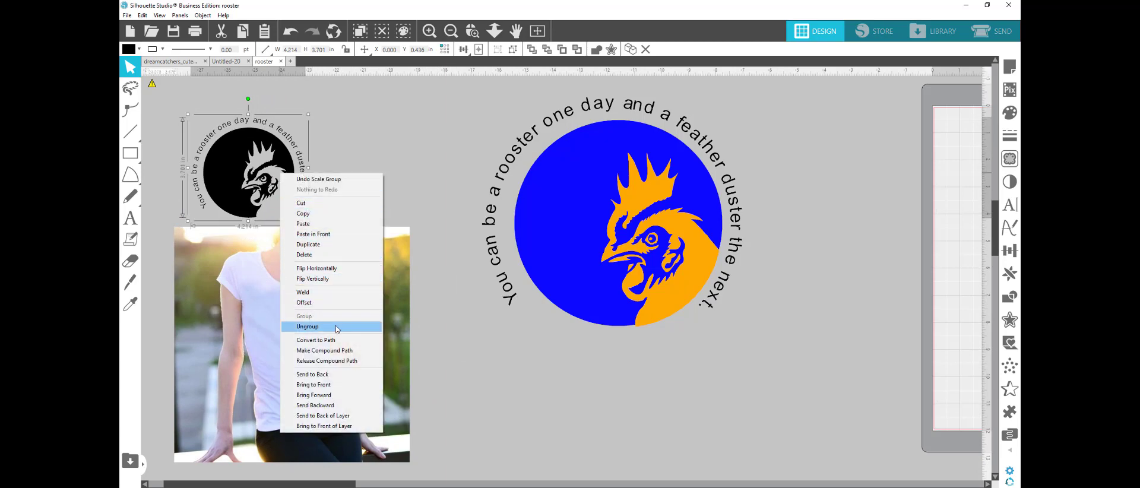
pyautogui.click(332, 385)
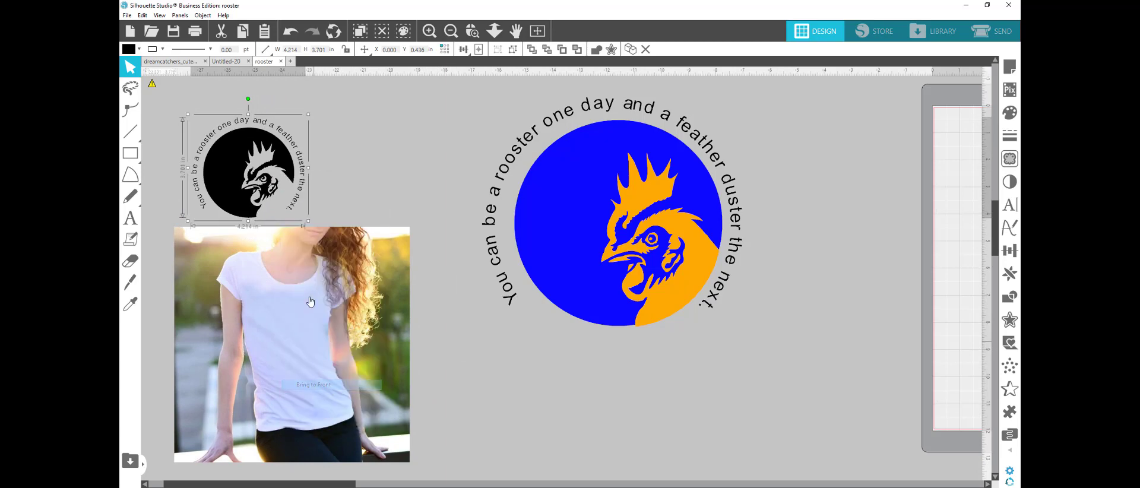
# - Place the black rooster design on the T-shirt's chest and scale it down to about 2.9 in wide
pyautogui.moveTo(249, 165); pyautogui.dragTo(289, 333)
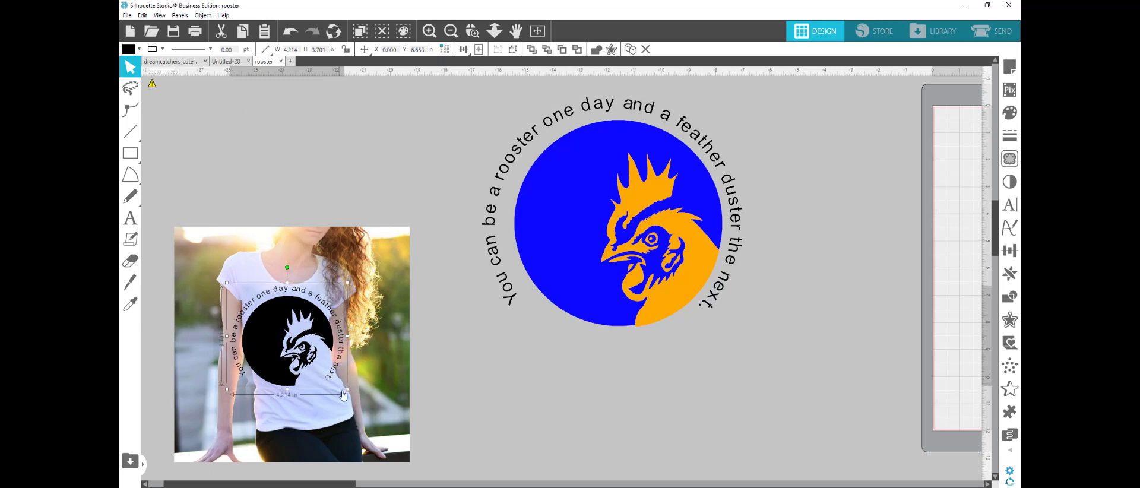
pyautogui.moveTo(352, 396); pyautogui.dragTo(322, 369)
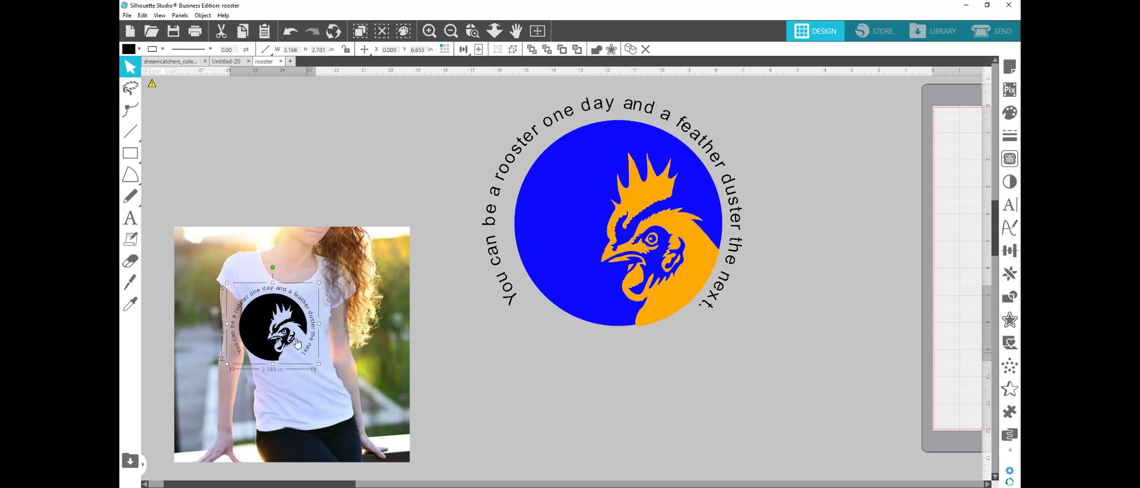
pyautogui.moveTo(278, 332); pyautogui.dragTo(293, 341)
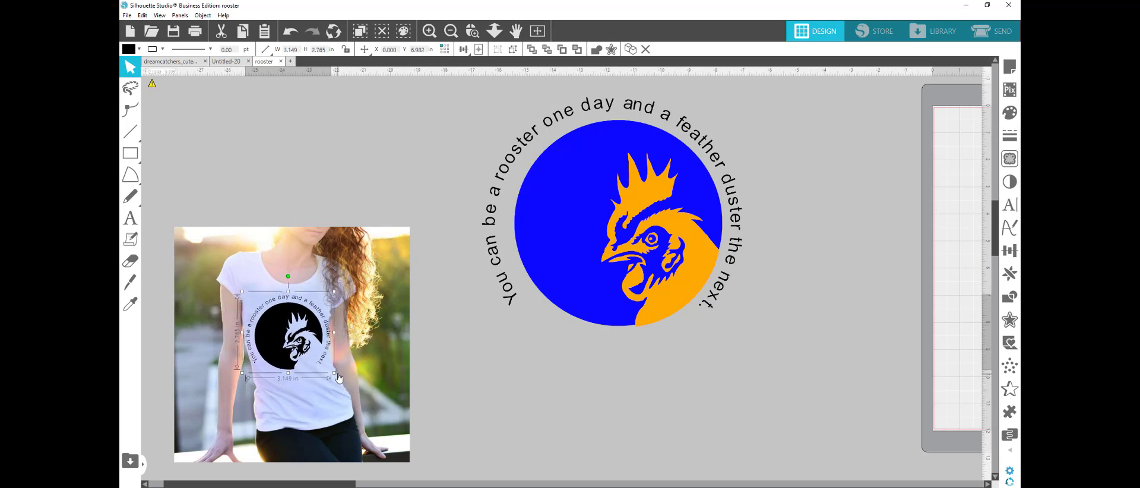
pyautogui.click(336, 374)
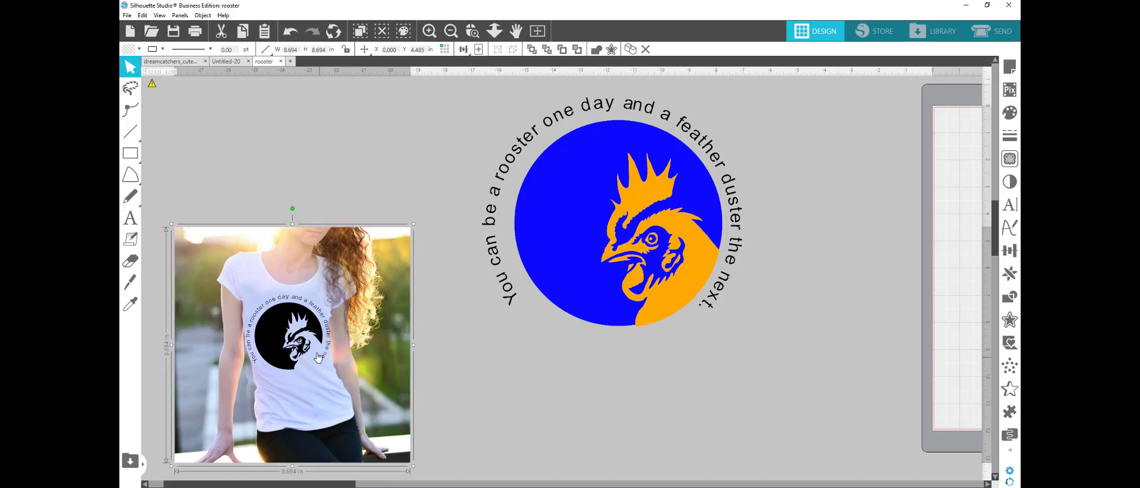
pyautogui.click(303, 336)
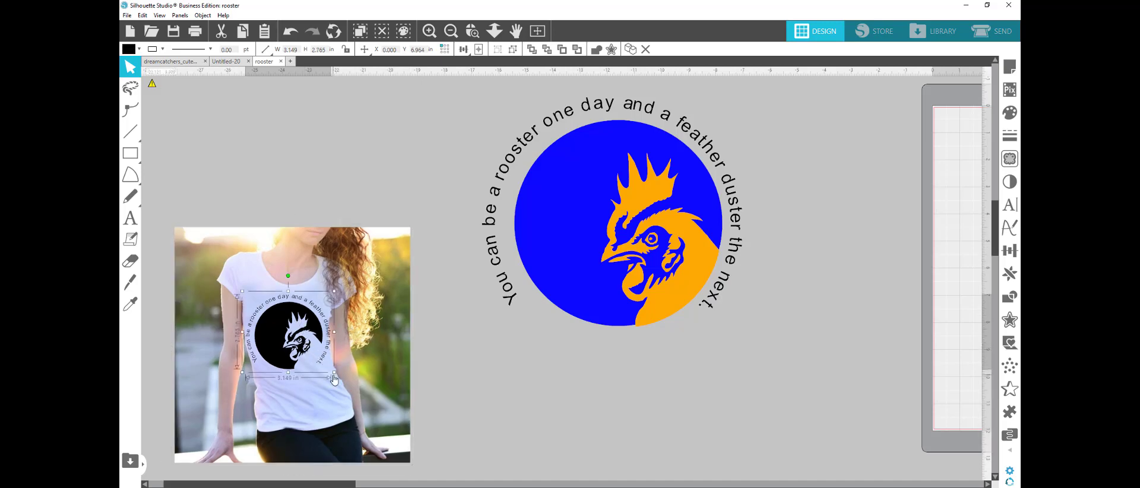
pyautogui.moveTo(335, 372); pyautogui.dragTo(328, 364)
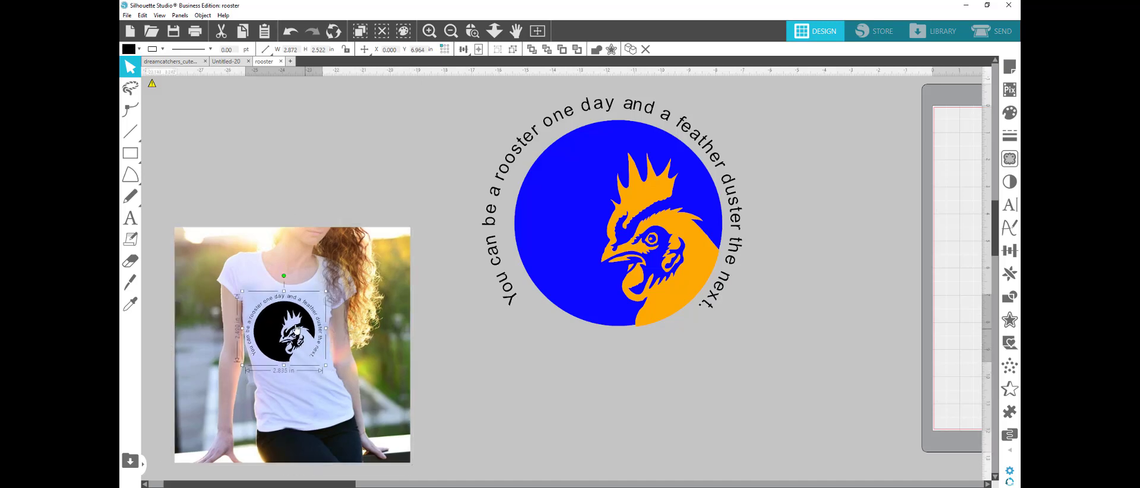
pyautogui.click(435, 346)
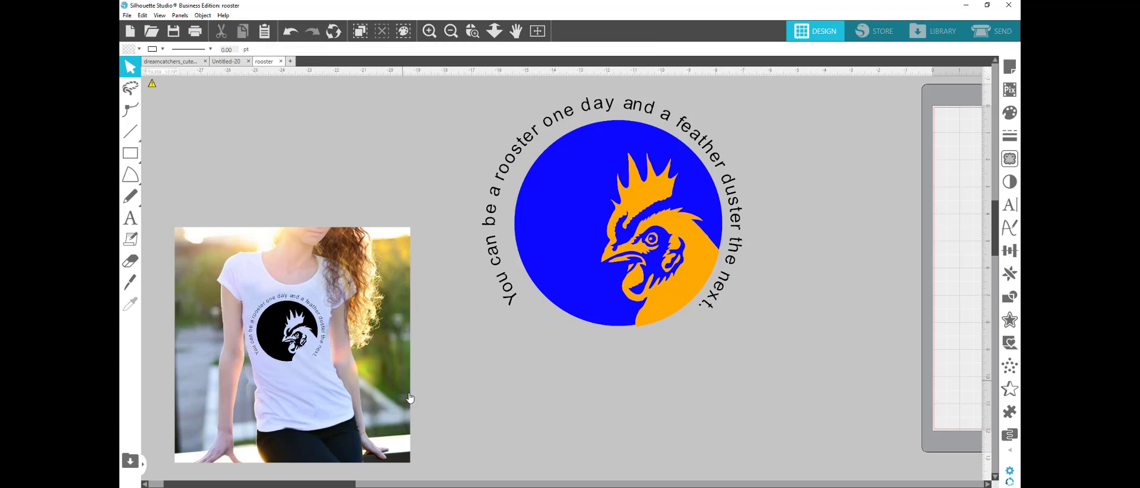
# - Enlarge the shirt photo and its black design together to about 14.7 in wide, and move the black design off the shirt
pyautogui.click(187, 260)
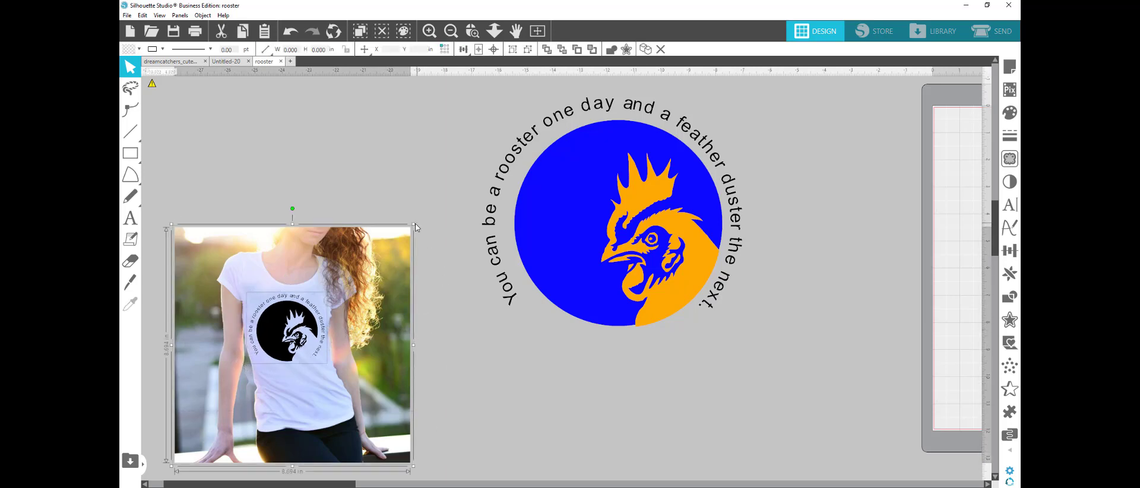
pyautogui.moveTo(413, 224); pyautogui.dragTo(622, 104)
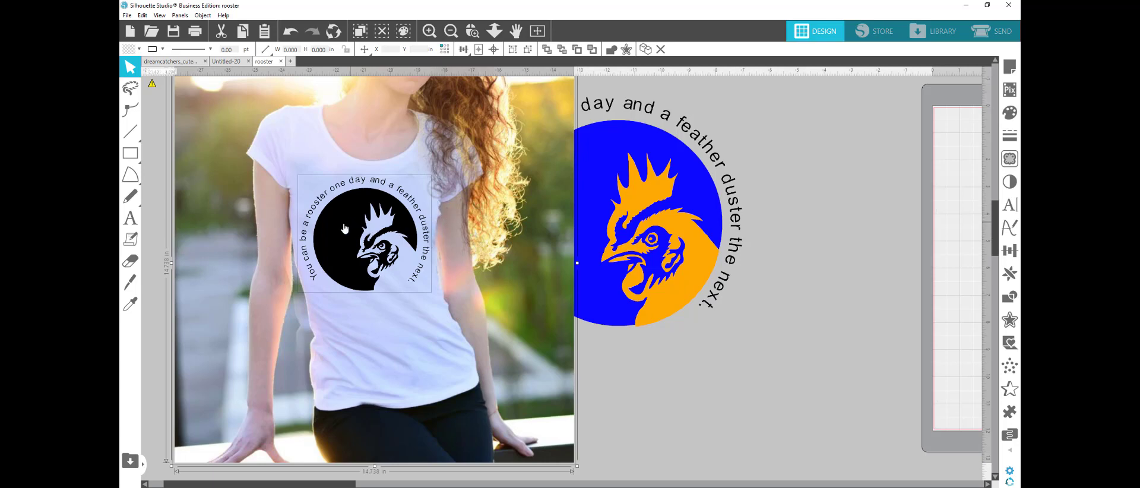
pyautogui.moveTo(400, 232); pyautogui.dragTo(377, 222)
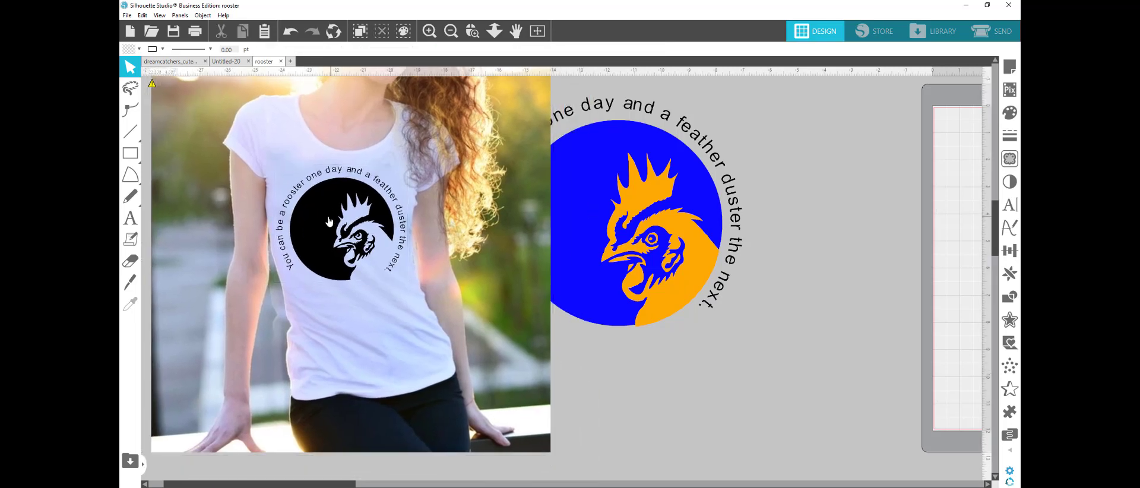
pyautogui.moveTo(277, 224); pyautogui.dragTo(868, 269)
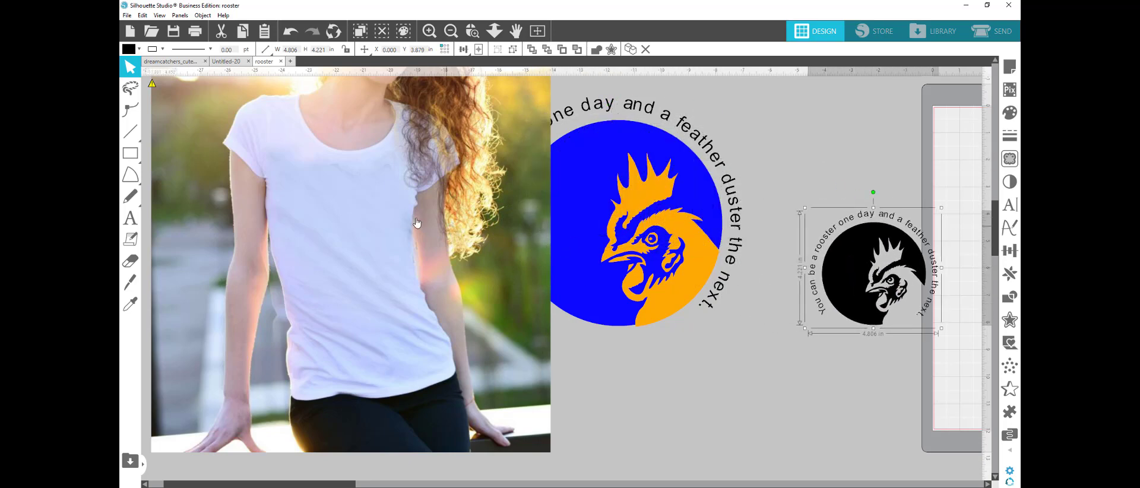
# - Reposition the orange rooster and the blue circle so they line up with each other inside the curved text
pyautogui.click(611, 231)
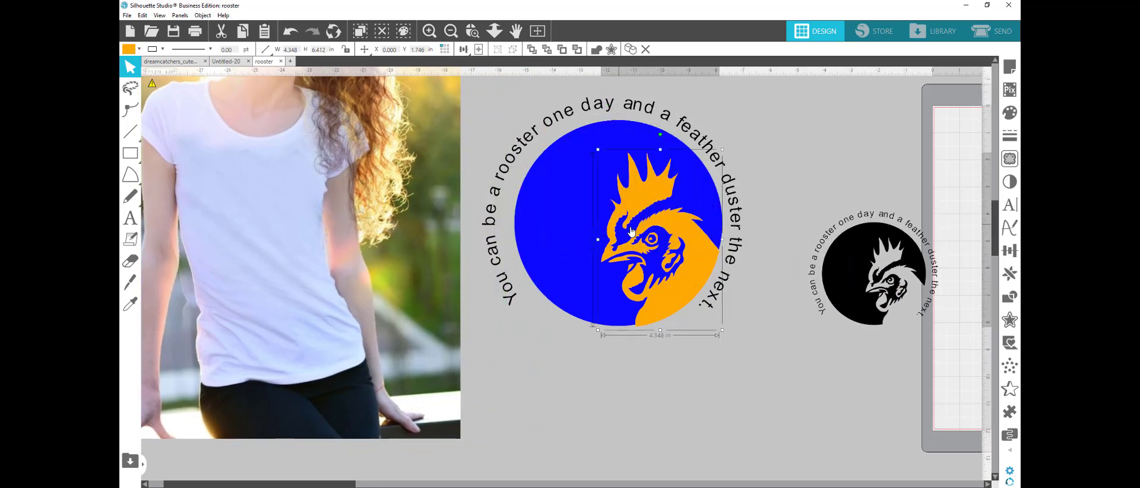
pyautogui.moveTo(695, 298)
pyautogui.mouseDown()
pyautogui.moveTo(650, 431)
pyautogui.moveTo(681, 292)
pyautogui.mouseUp()
pyautogui.moveTo(572, 218)
pyautogui.mouseDown()
pyautogui.moveTo(476, 326)
pyautogui.moveTo(561, 245)
pyautogui.moveTo(581, 208)
pyautogui.mouseUp()
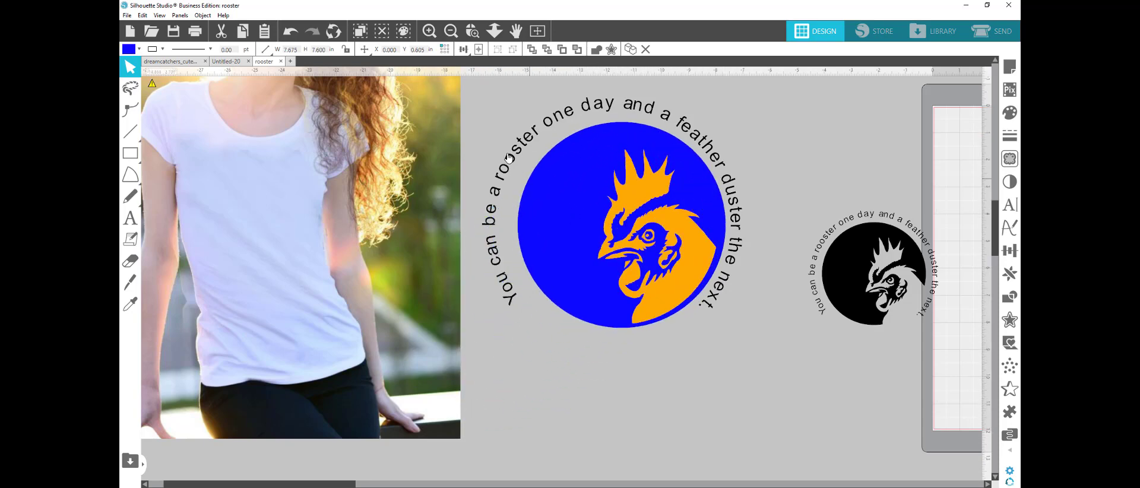
pyautogui.click(523, 145)
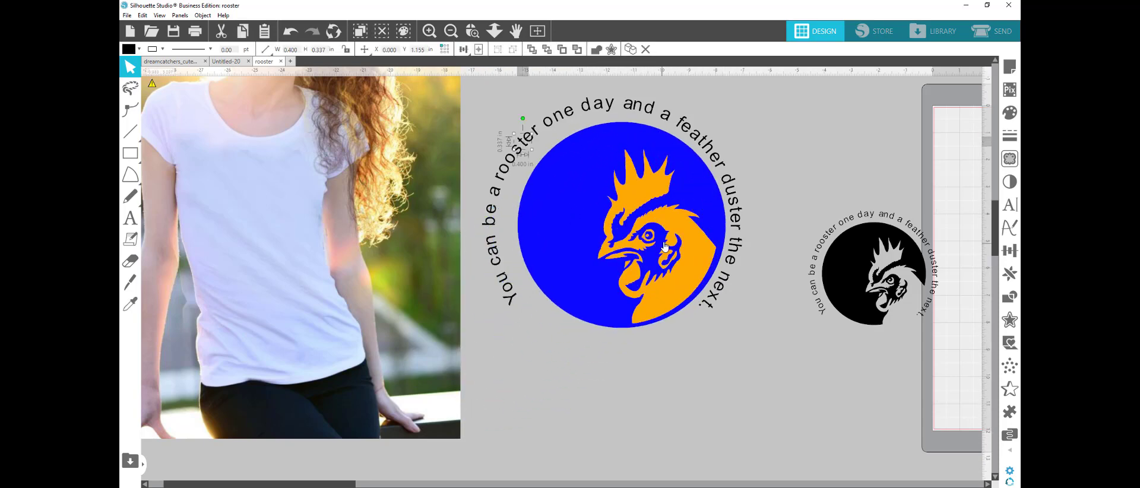
pyautogui.scroll(1, 705, 309)
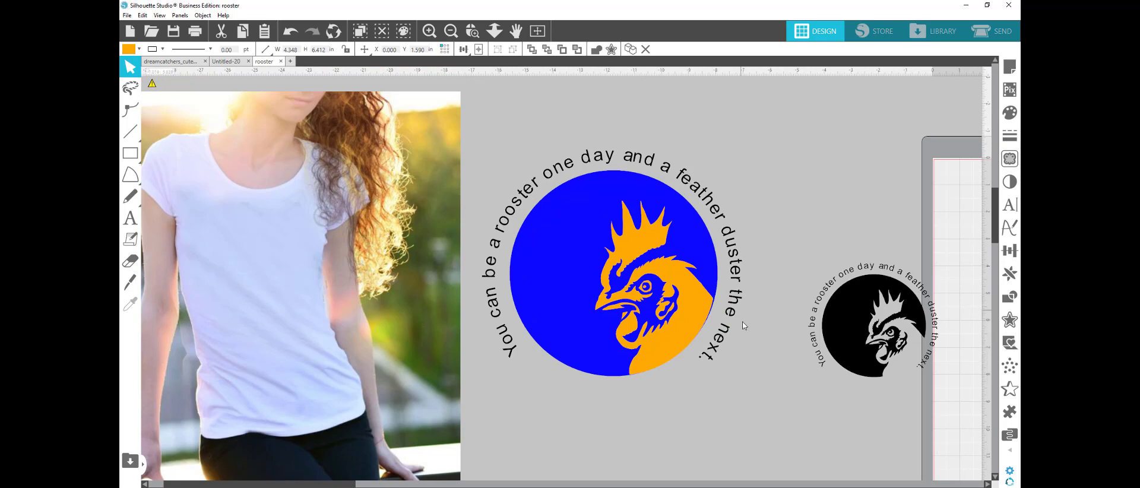
# - Scale all pieces of the blue and orange design together to about 5.8 in wide and group them
pyautogui.click(760, 387)
pyautogui.moveTo(754, 408); pyautogui.dragTo(528, 317)
pyautogui.moveTo(474, 160); pyautogui.dragTo(466, 136)
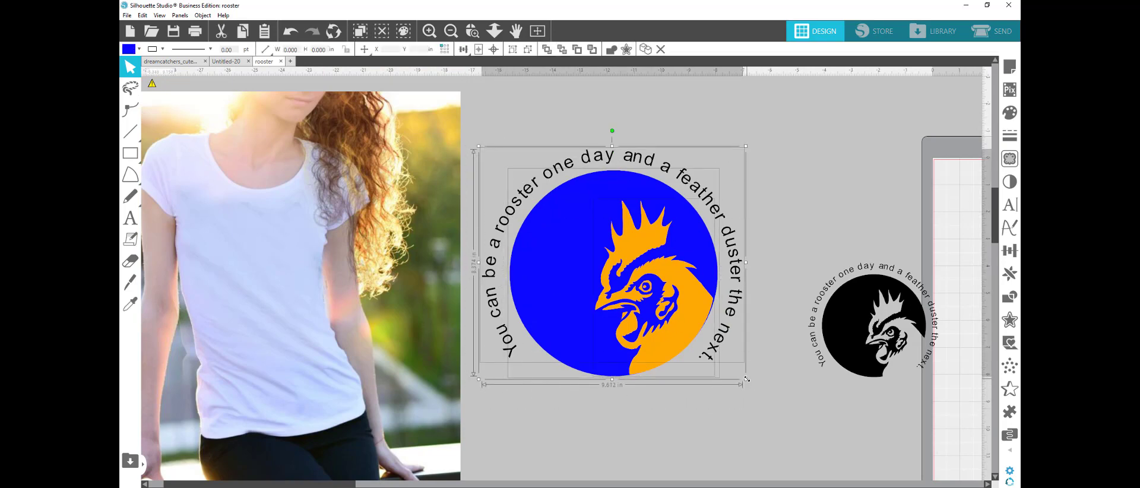
pyautogui.moveTo(746, 378); pyautogui.dragTo(643, 291)
pyautogui.rightClick(574, 235)
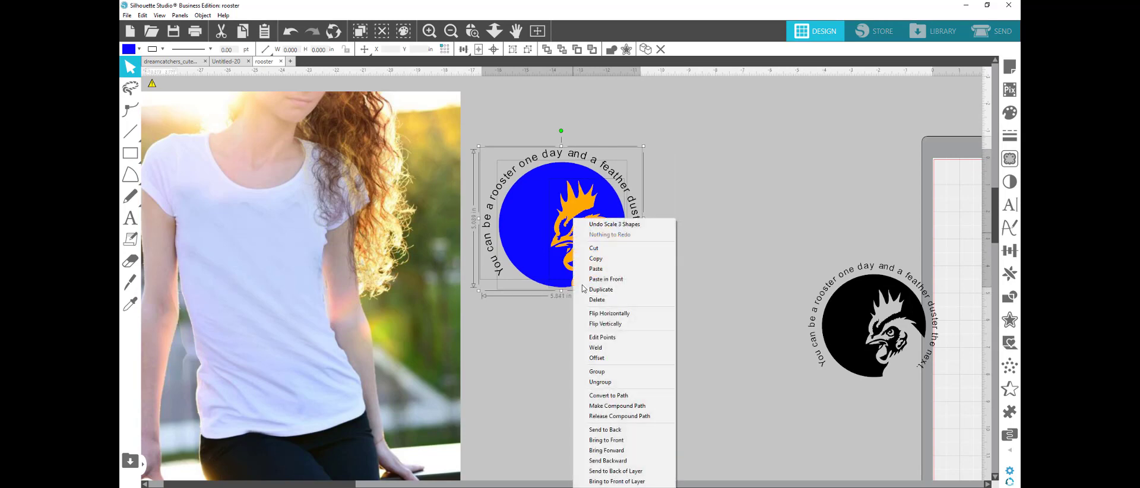
pyautogui.click(613, 374)
# - Bring the grouped color design to the front and fit it on the shirt's chest at about 4.3 in wide
pyautogui.rightClick(572, 243)
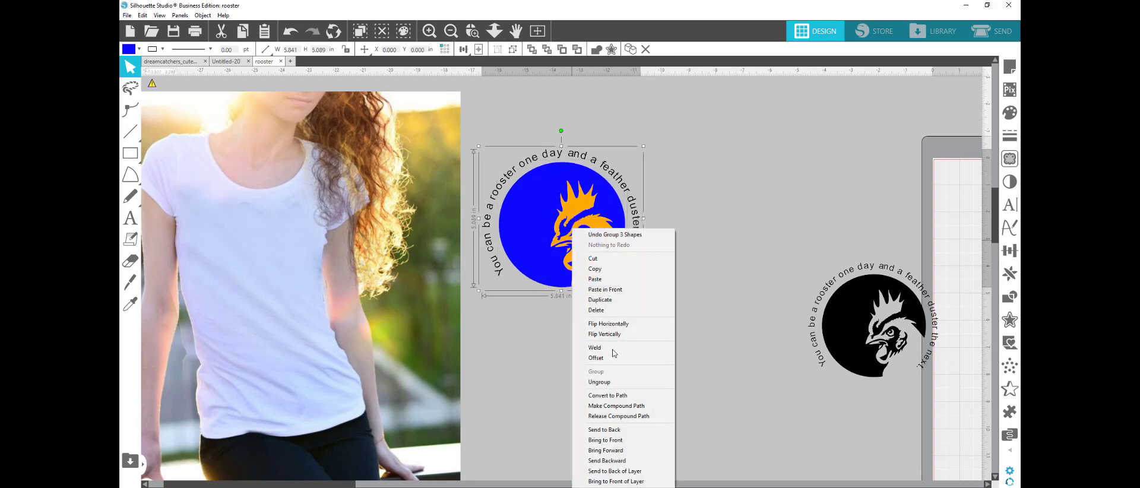
pyautogui.click(605, 440)
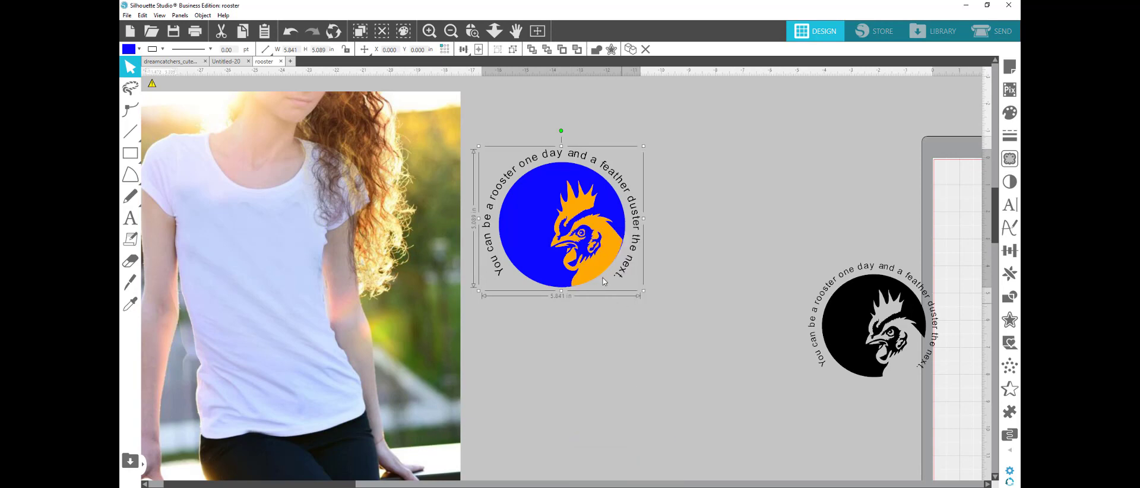
pyautogui.moveTo(582, 247); pyautogui.dragTo(291, 302)
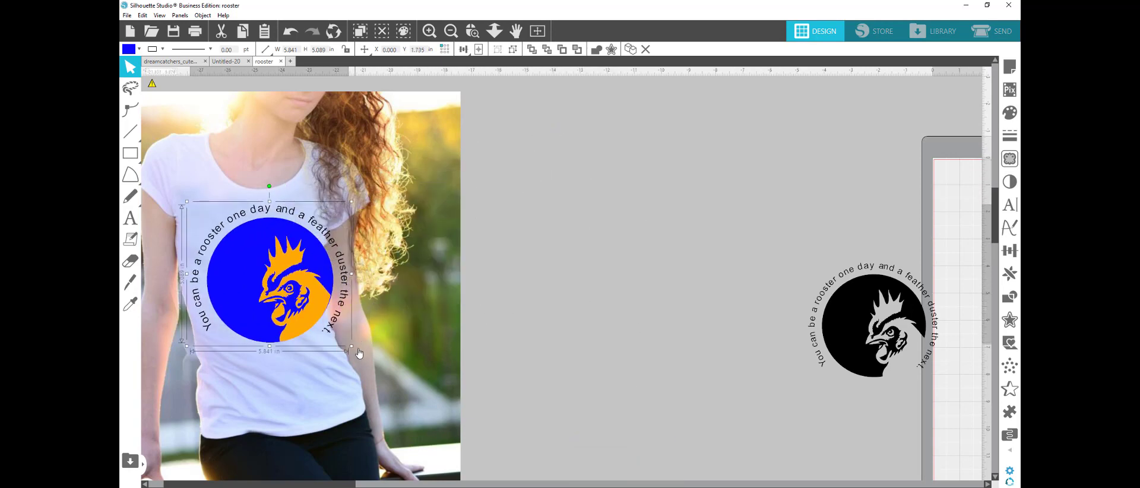
pyautogui.moveTo(354, 351); pyautogui.dragTo(284, 288)
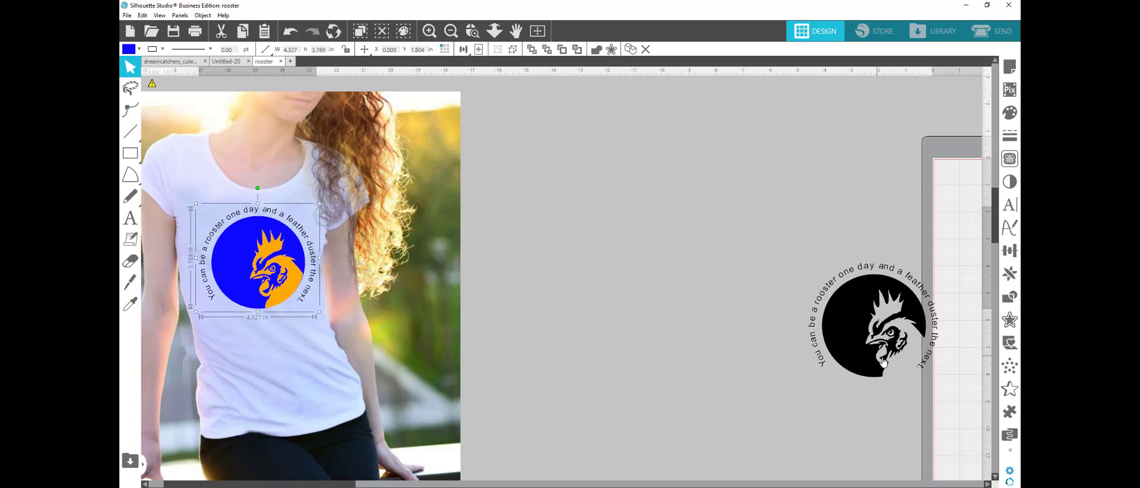
# - Separate both designs from the shirt photo, stacking the color one above the black one, and delete the photo
pyautogui.moveTo(885, 349); pyautogui.dragTo(677, 342)
pyautogui.click(329, 302)
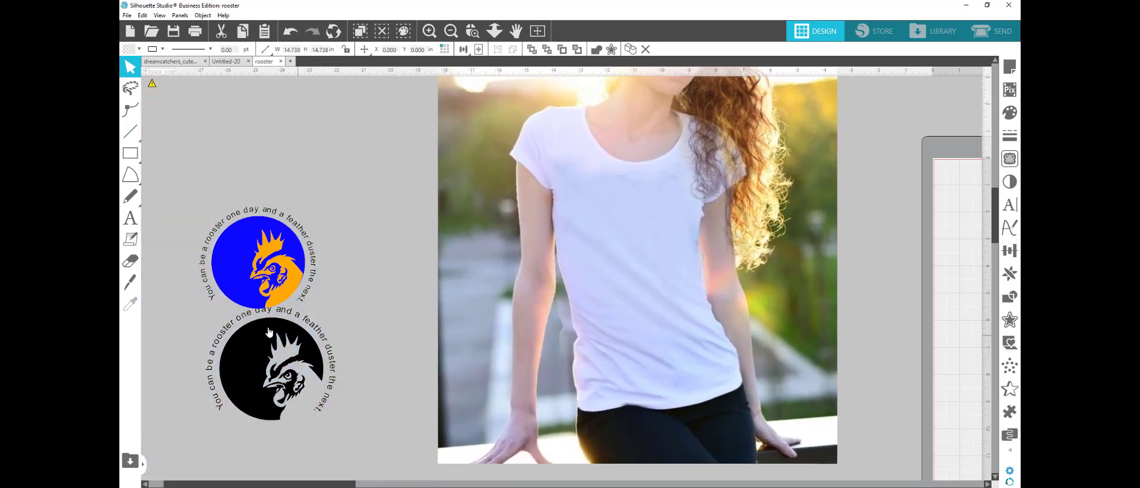
pyautogui.moveTo(260, 284); pyautogui.dragTo(284, 224)
pyautogui.moveTo(273, 380); pyautogui.dragTo(298, 353)
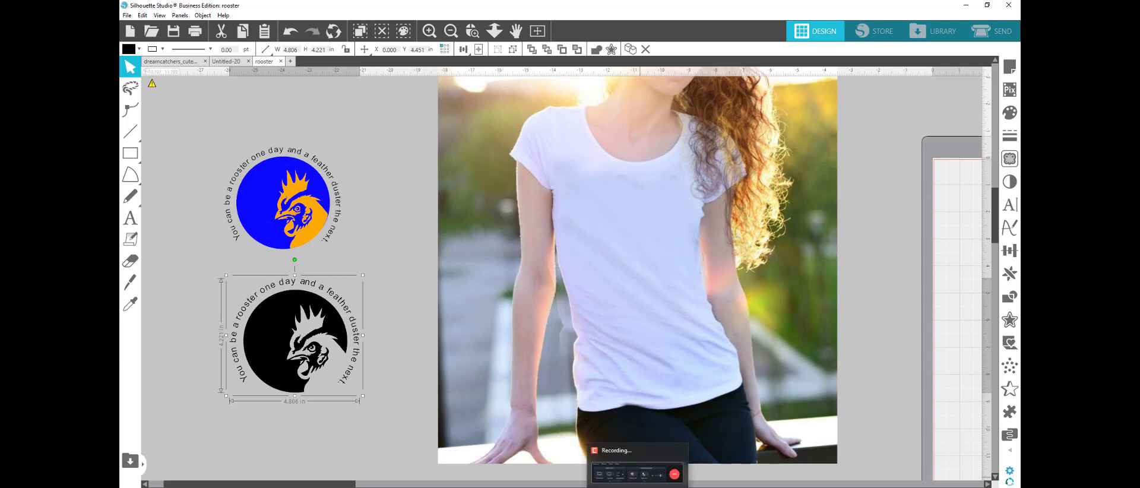
pyautogui.click(616, 392)
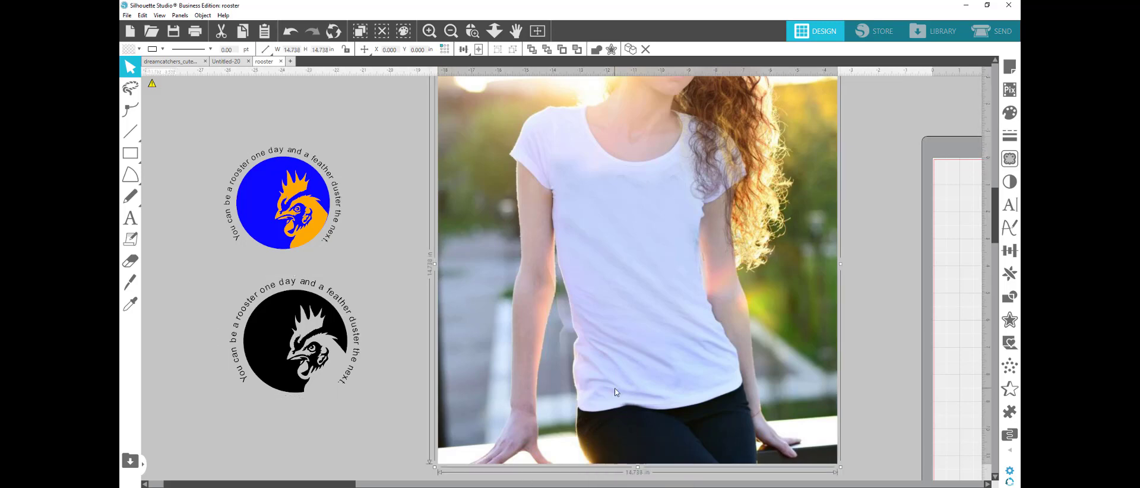
pyautogui.press('Delete')
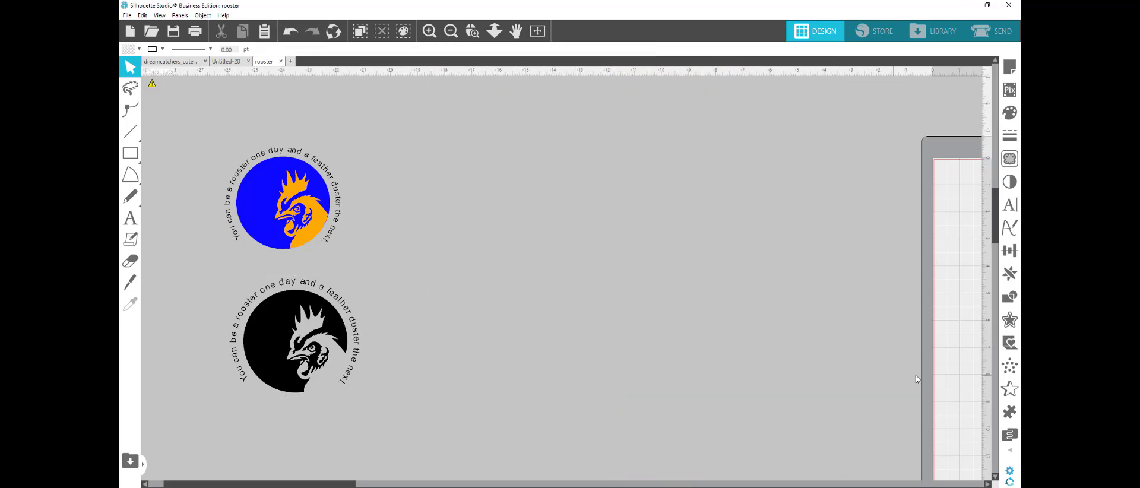
# - Move both rooster designs next to the left edge of the cutting mat, with the color one above the black one
pyautogui.moveTo(301, 486); pyautogui.dragTo(327, 484)
pyautogui.moveTo(280, 335); pyautogui.dragTo(821, 344)
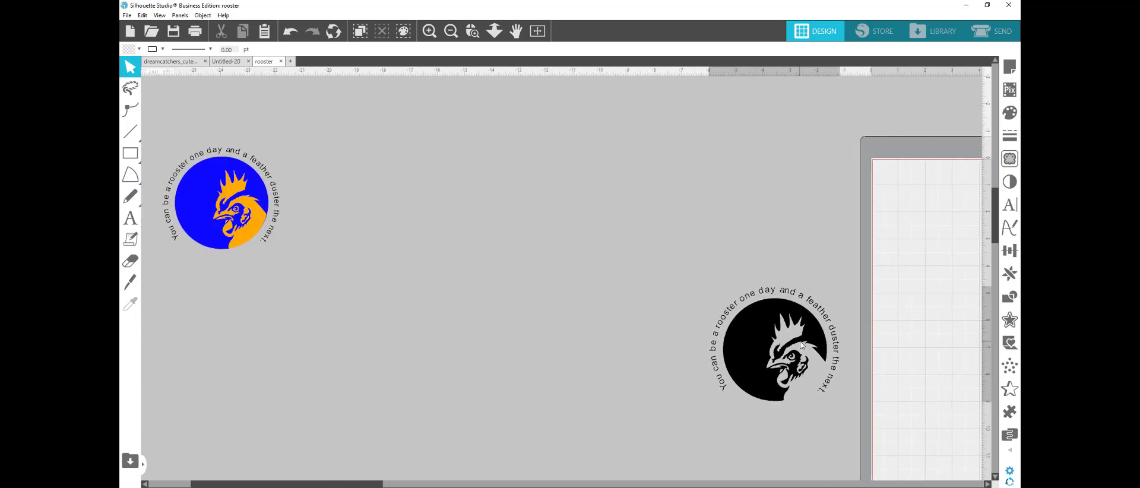
pyautogui.moveTo(231, 215); pyautogui.dragTo(805, 223)
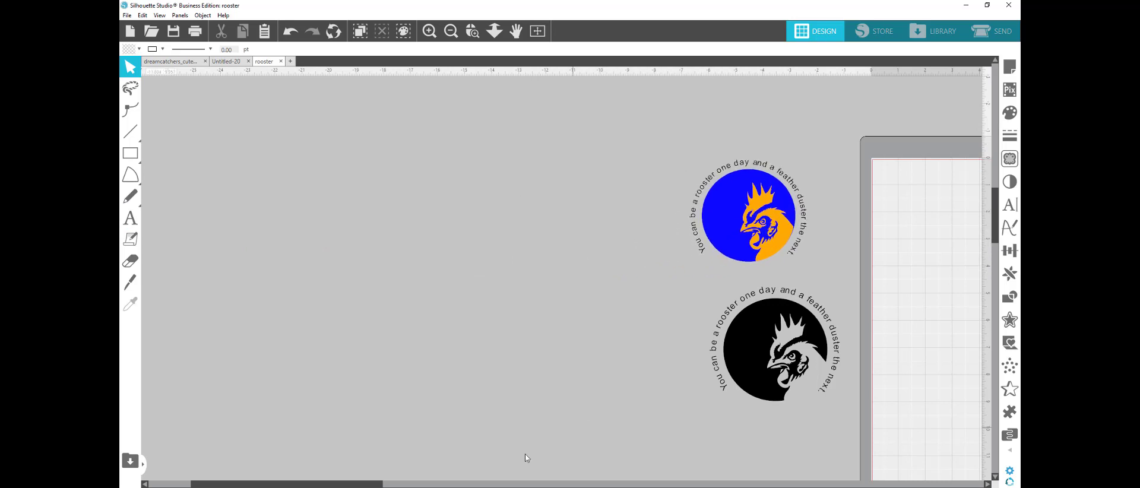
pyautogui.moveTo(343, 486); pyautogui.dragTo(514, 484)
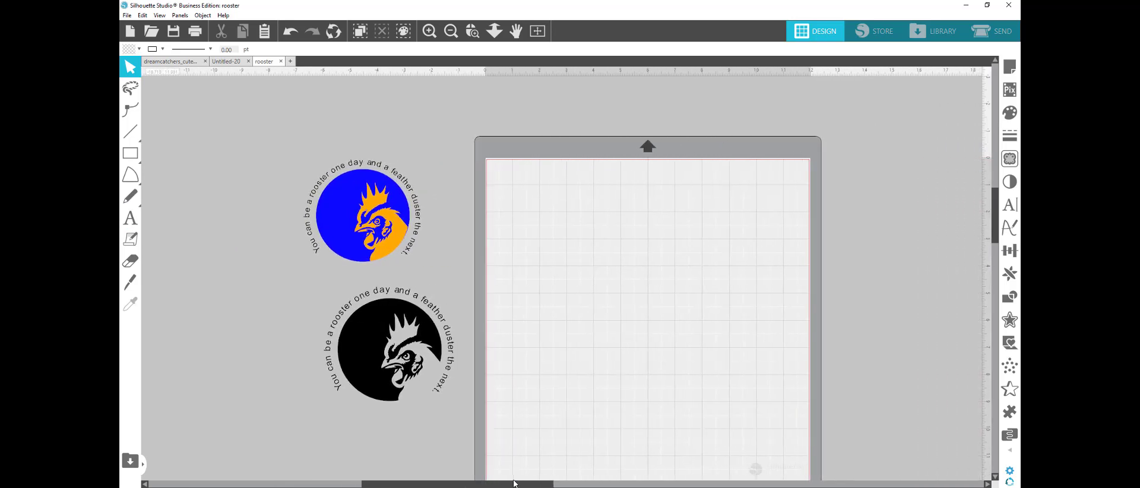
# - Place the black rooster design on the mat at about 9.85 in wide and mirror it horizontally
pyautogui.moveTo(405, 365); pyautogui.dragTo(608, 275)
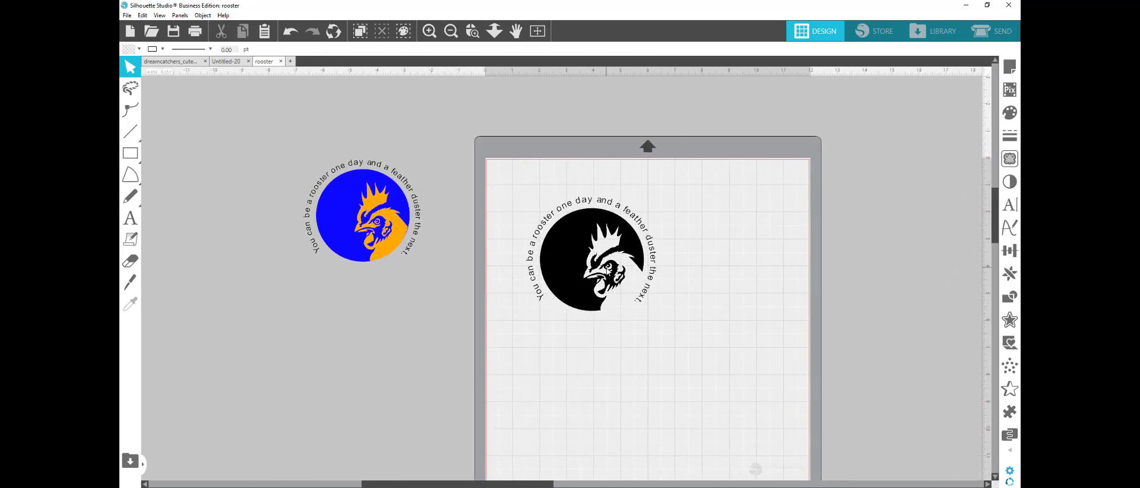
pyautogui.click(599, 279)
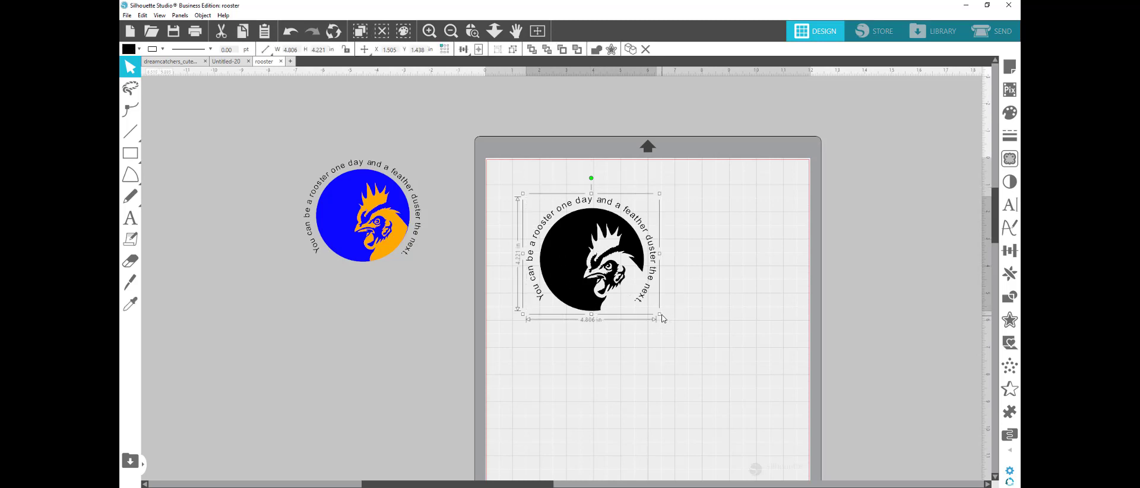
pyautogui.moveTo(659, 315); pyautogui.dragTo(824, 401)
pyautogui.moveTo(738, 311); pyautogui.dragTo(710, 285)
pyautogui.rightClick(710, 285)
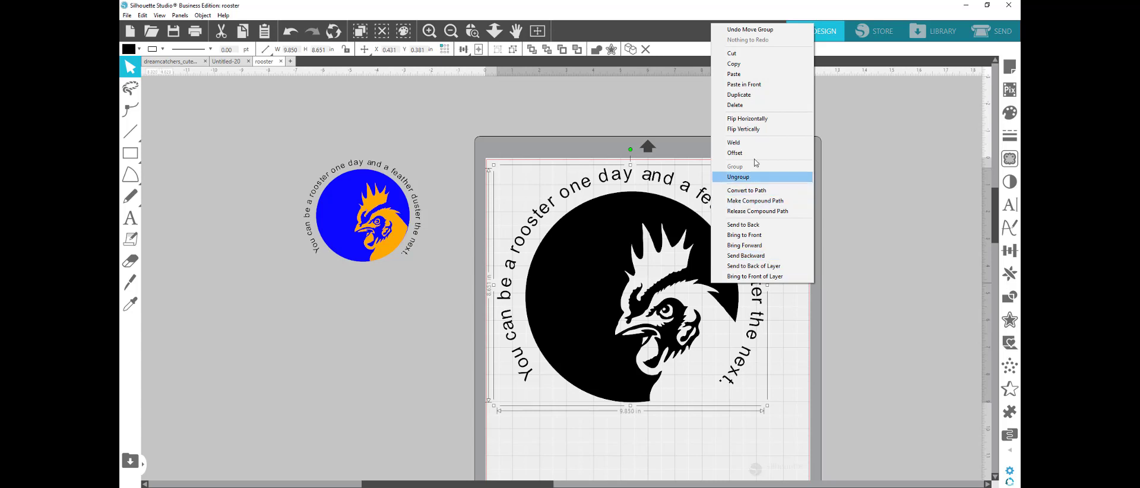
pyautogui.click(763, 119)
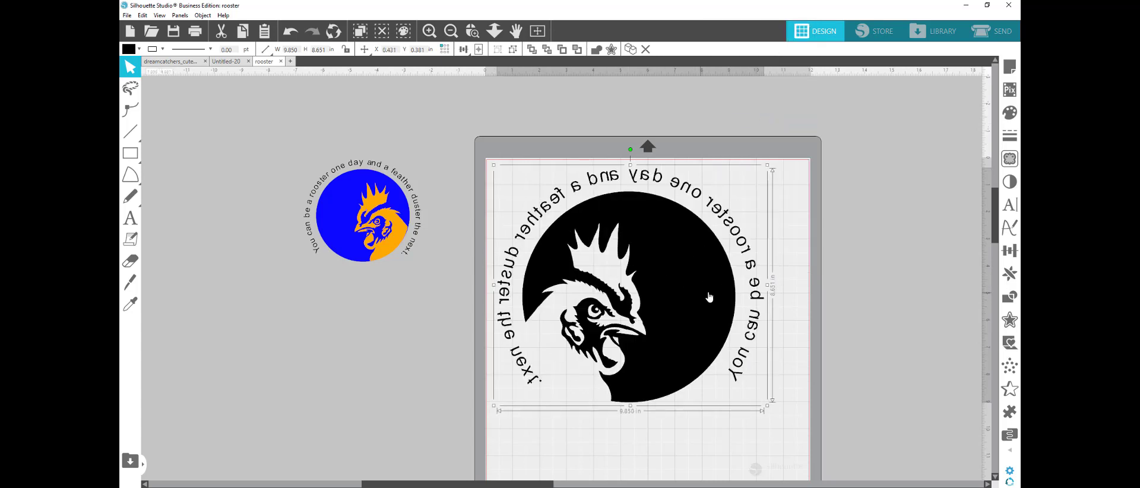
# - Set up the send job by fill color with only the black fill enabled and assign it the Ratchet Blade
pyautogui.click(996, 31)
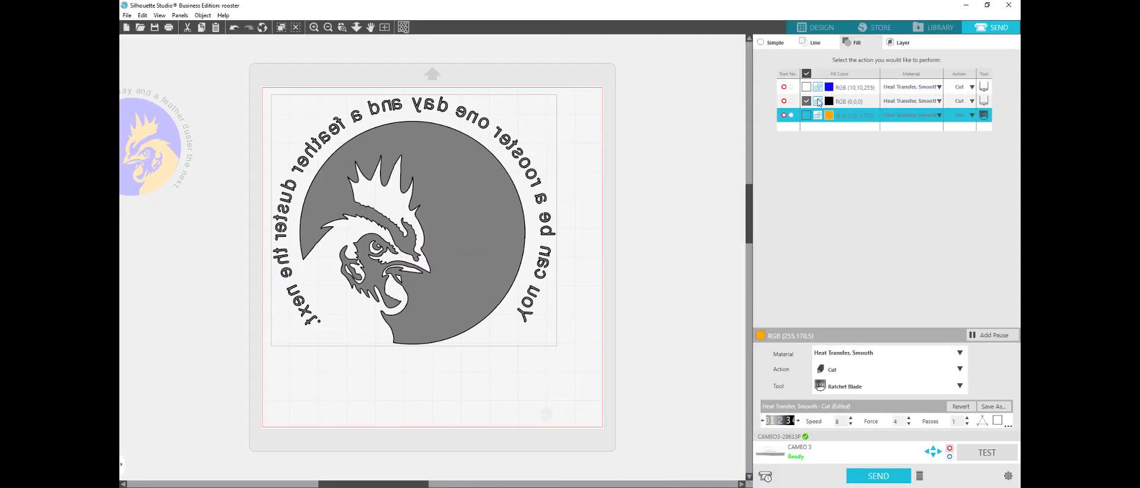
pyautogui.click(806, 115)
pyautogui.click(806, 87)
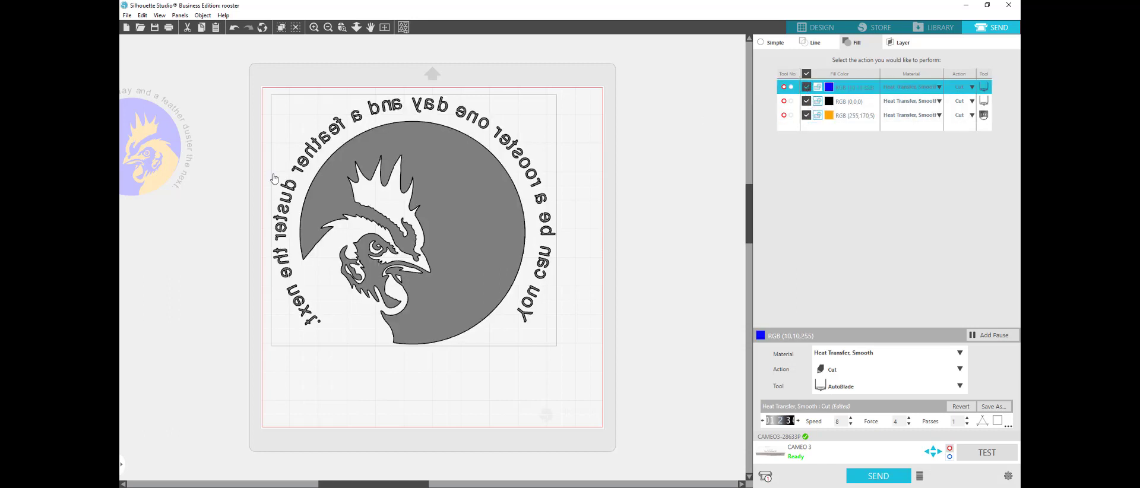
pyautogui.click(806, 115)
pyautogui.click(806, 87)
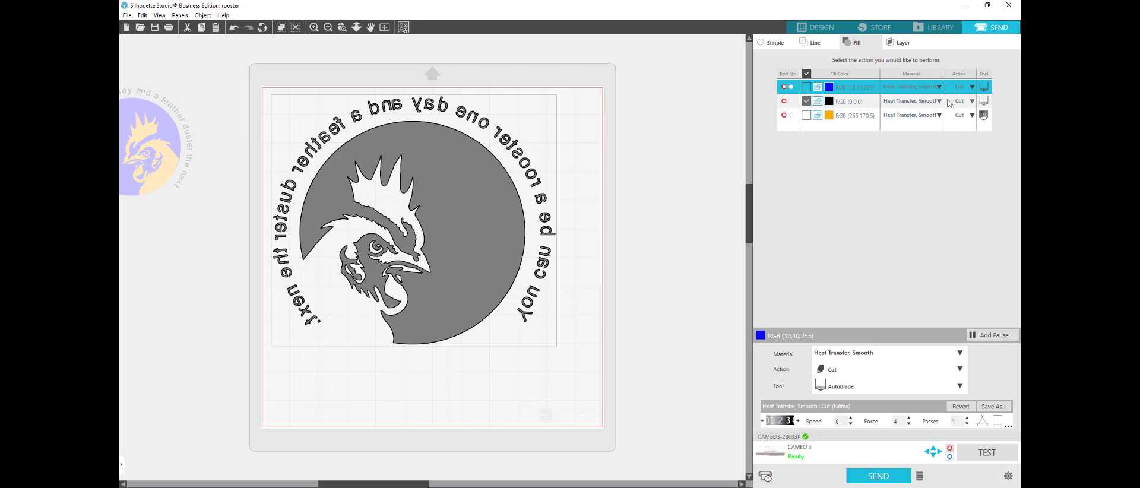
pyautogui.click(983, 101)
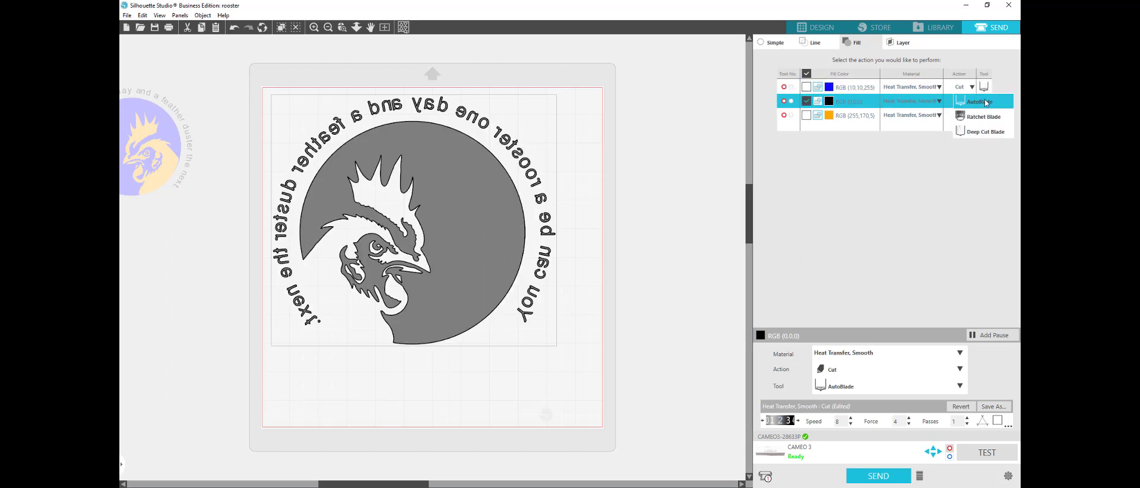
pyautogui.click(987, 118)
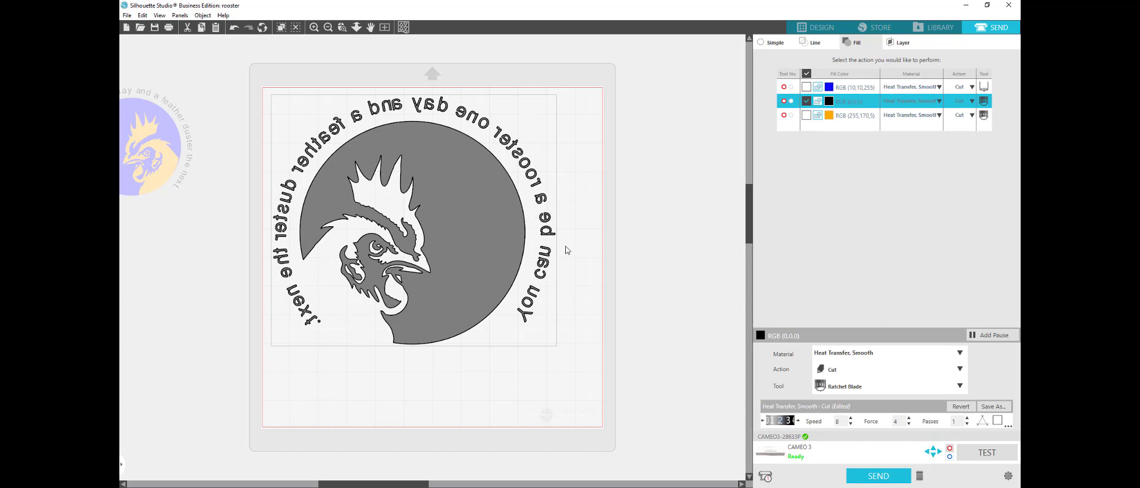
# - Swap the designs on the mat by moving the black one off its left side and bringing the color one on
pyautogui.moveTo(507, 233); pyautogui.dragTo(255, 292)
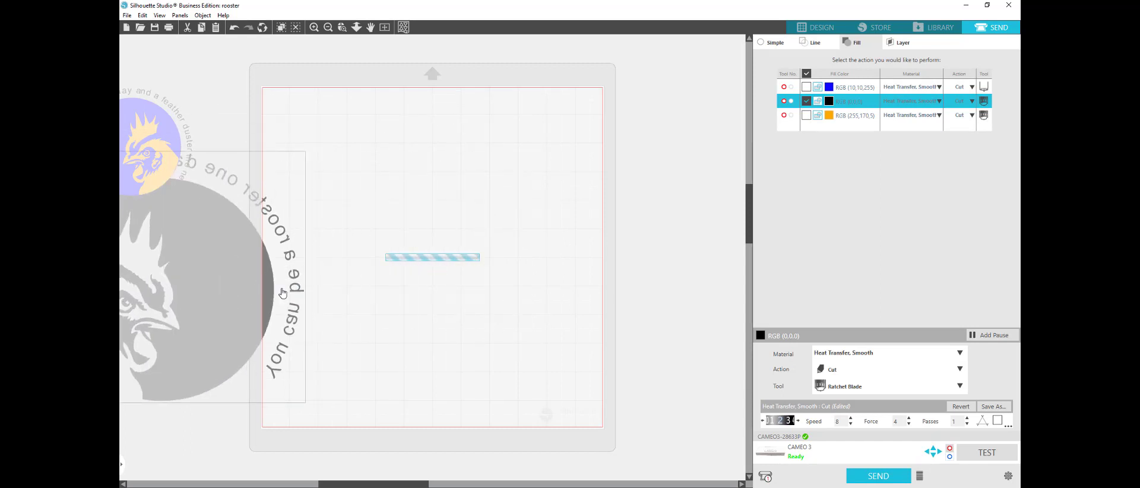
pyautogui.moveTo(300, 246); pyautogui.dragTo(128, 338)
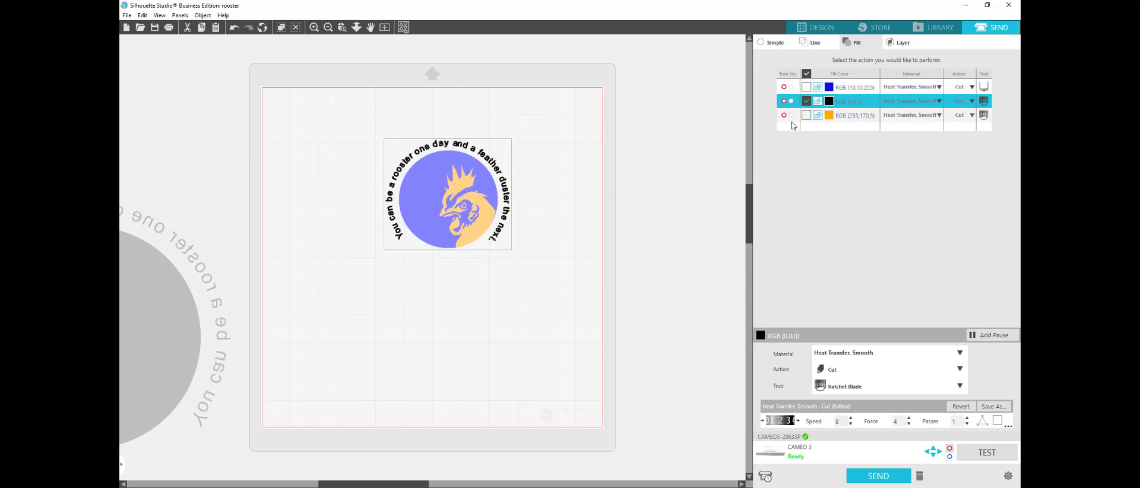
# - Enlarge the blue and orange rooster design to about 10.5 in wide on the mat and mirror it horizontally
pyautogui.click(827, 28)
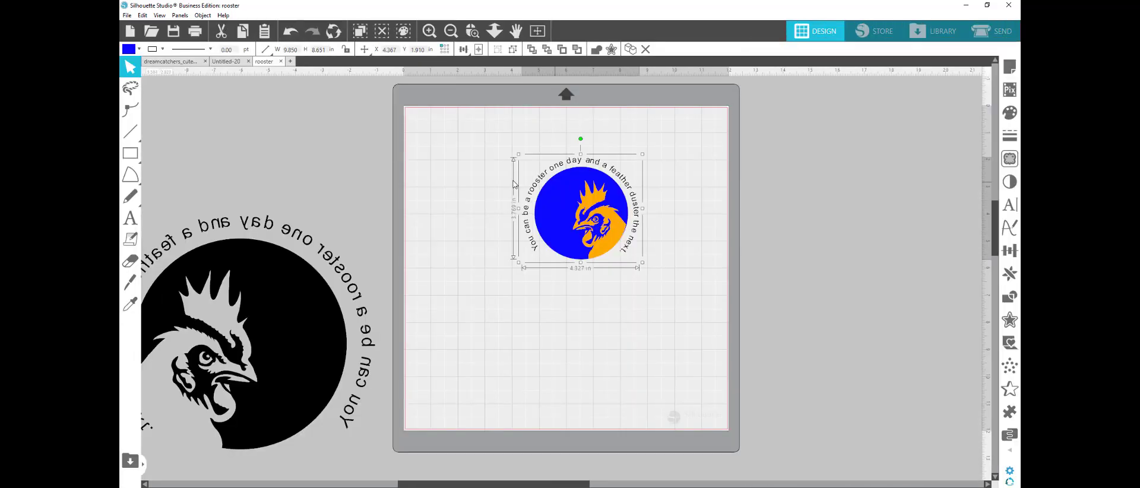
pyautogui.click(591, 222)
pyautogui.moveTo(643, 263); pyautogui.dragTo(830, 382)
pyautogui.moveTo(715, 302); pyautogui.dragTo(620, 260)
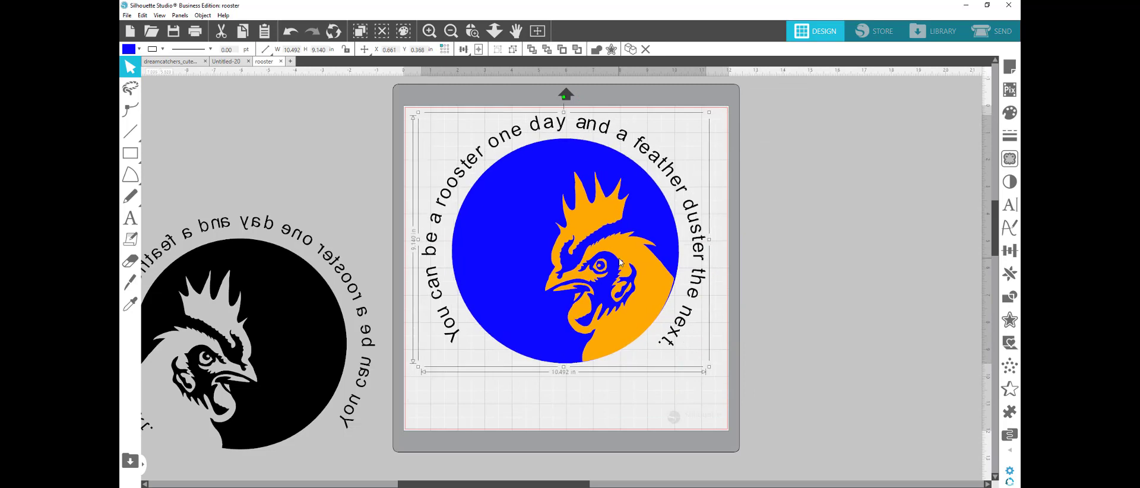
pyautogui.rightClick(629, 281)
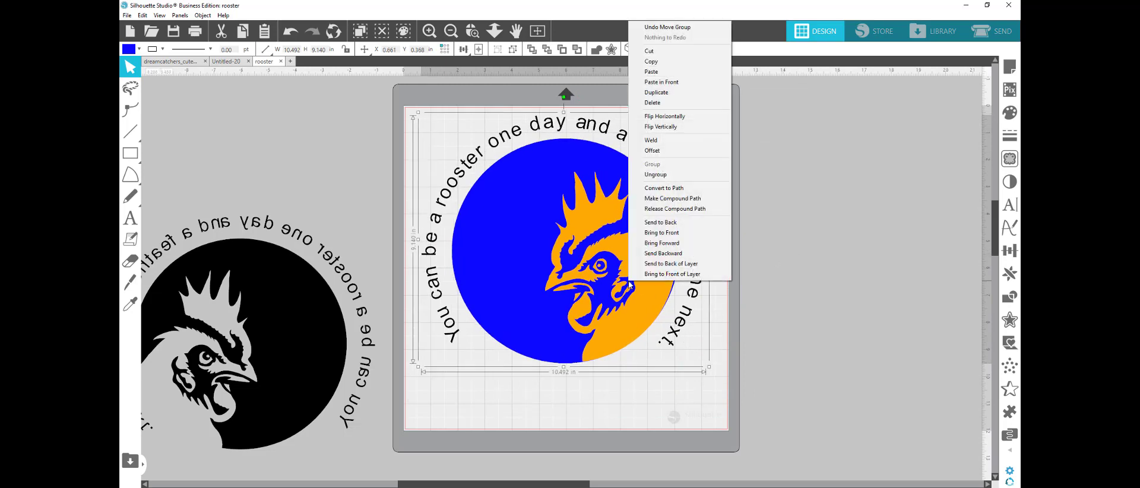
pyautogui.click(682, 116)
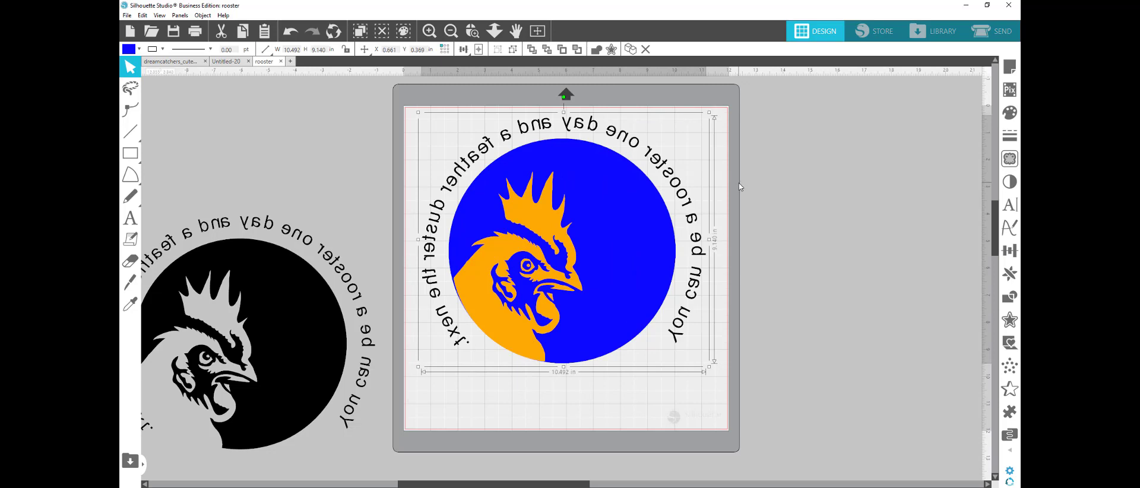
# - Configure the color design's send job so that only the blue fill is enabled for cutting
pyautogui.click(1009, 35)
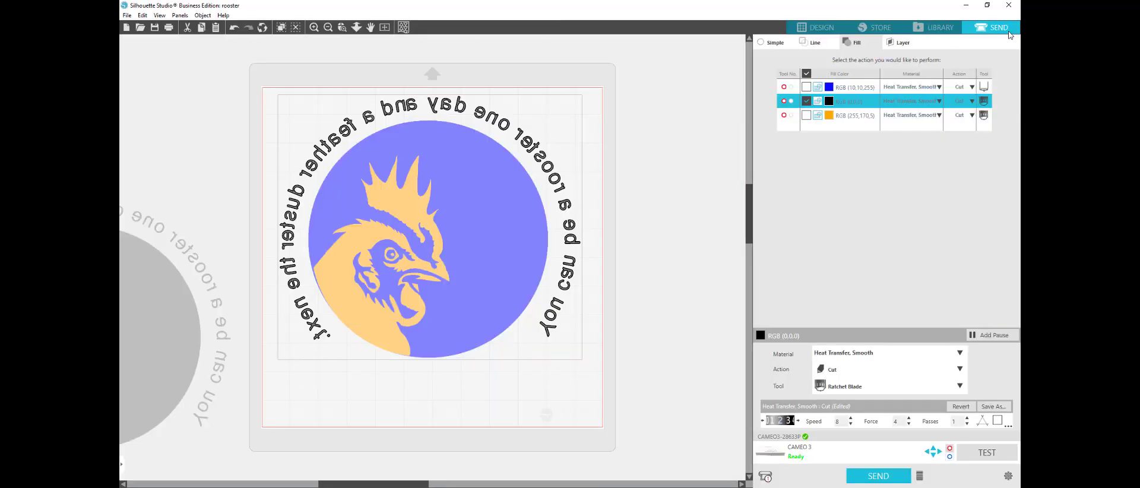
pyautogui.click(806, 87)
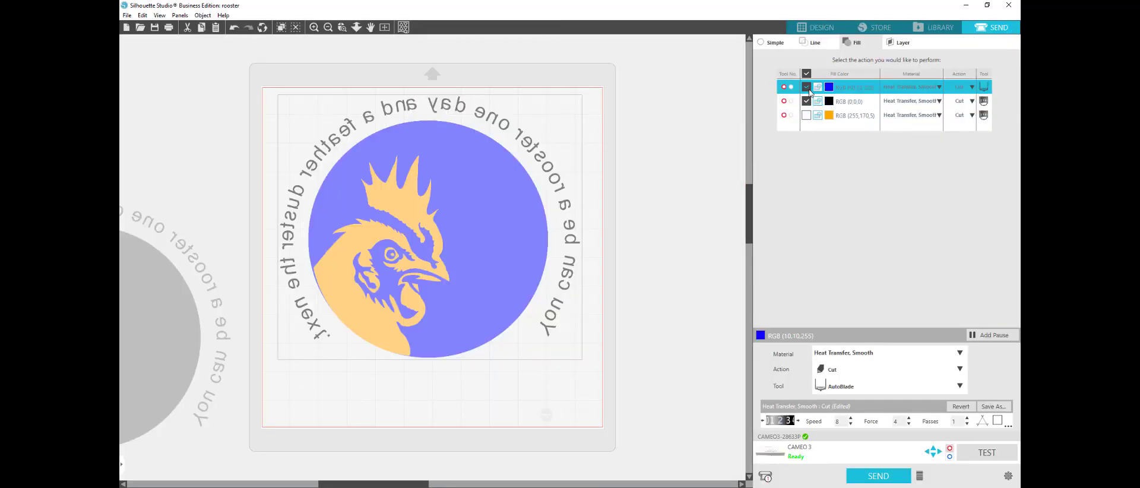
pyautogui.click(806, 116)
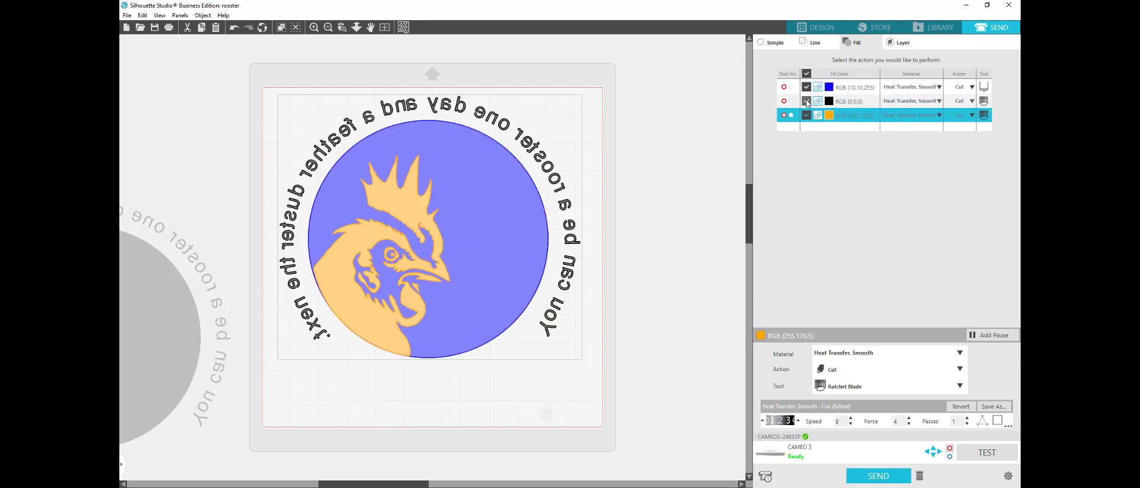
pyautogui.click(806, 101)
pyautogui.click(806, 115)
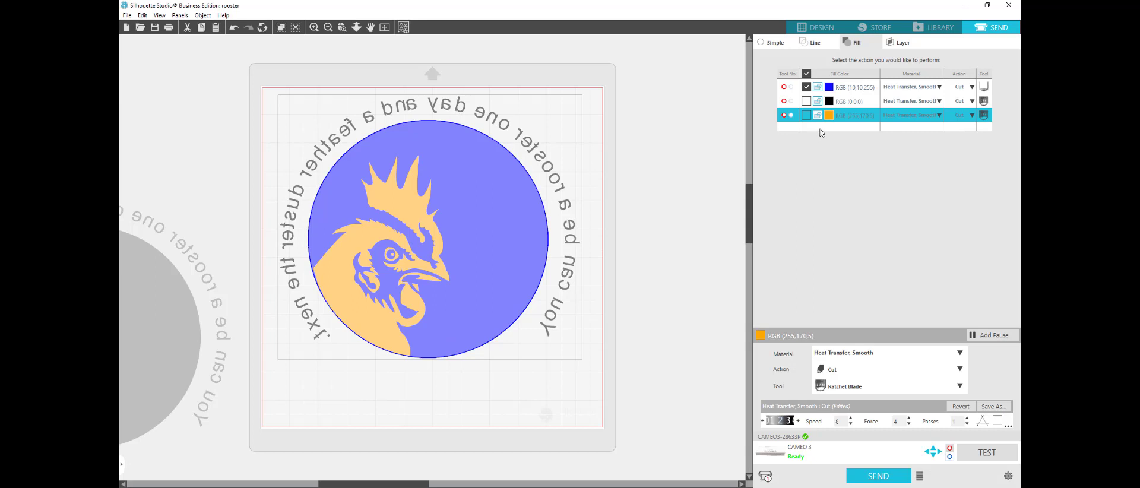
# - Enable only the black lettering for cutting, and after it only the orange rooster fill
pyautogui.click(806, 87)
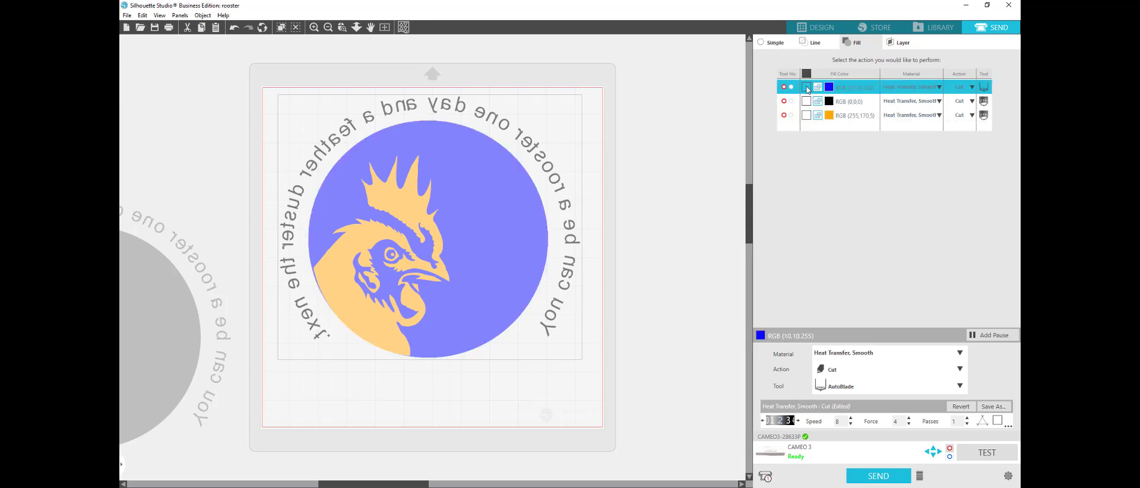
pyautogui.click(805, 101)
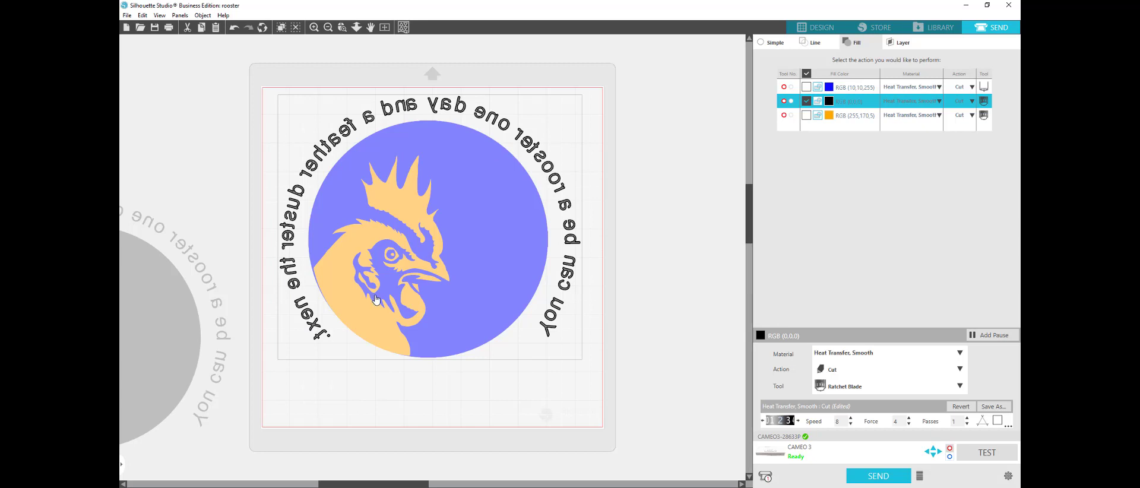
pyautogui.click(806, 115)
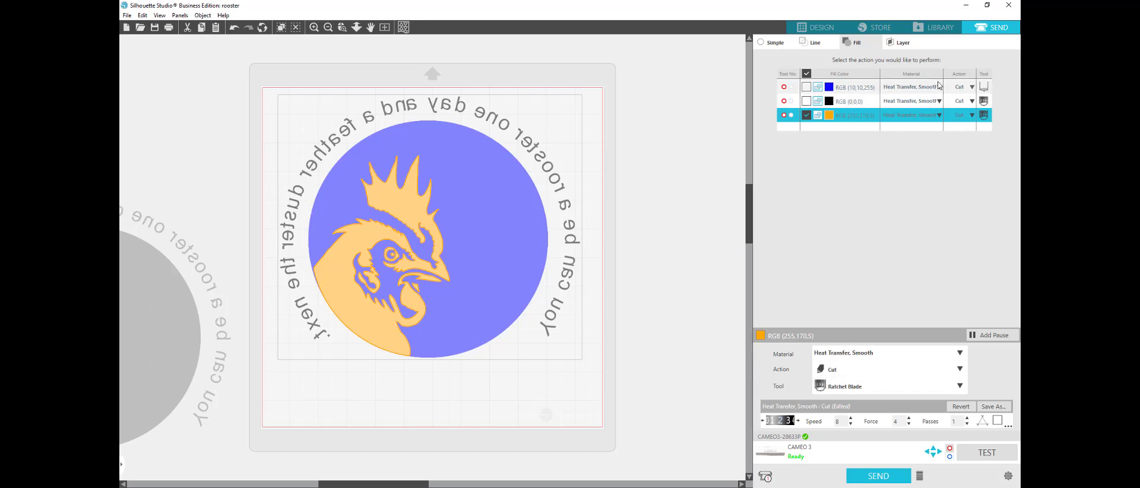
# - Assign the Ratchet Blade to the blue fill
pyautogui.click(985, 88)
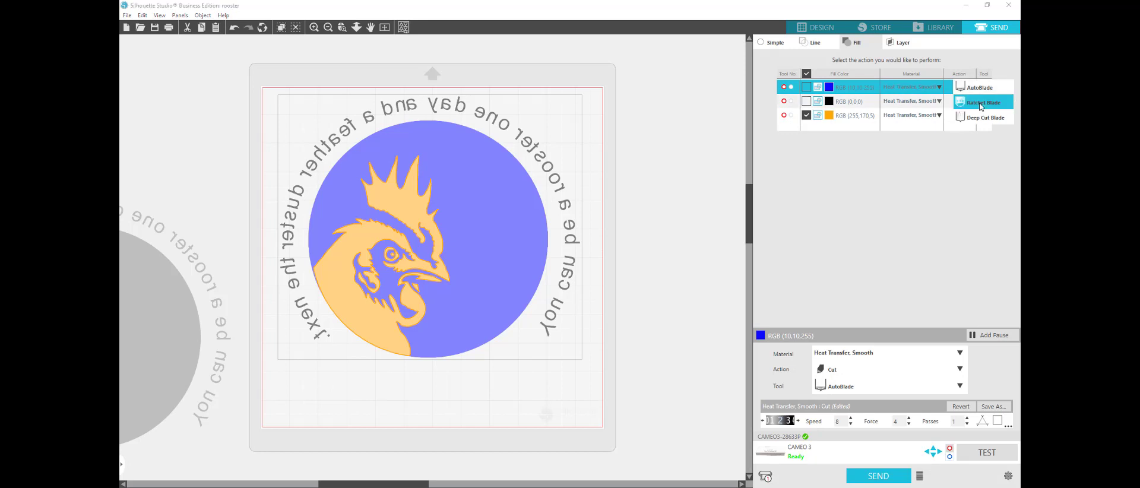
pyautogui.click(983, 102)
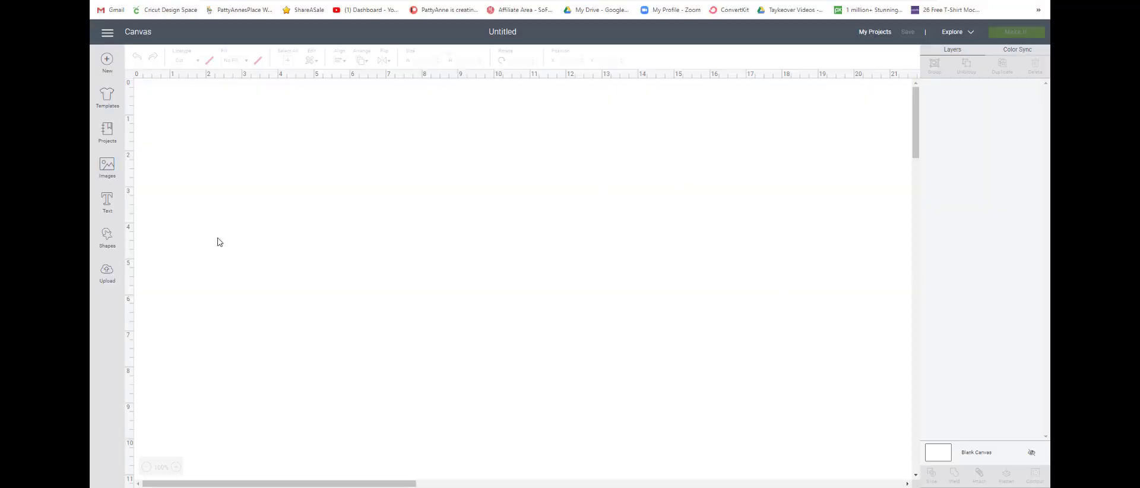
# - Switch to Cricut Design Space, upload the rooster vector file from Downloads and save it as rooster
pyautogui.click(107, 271)
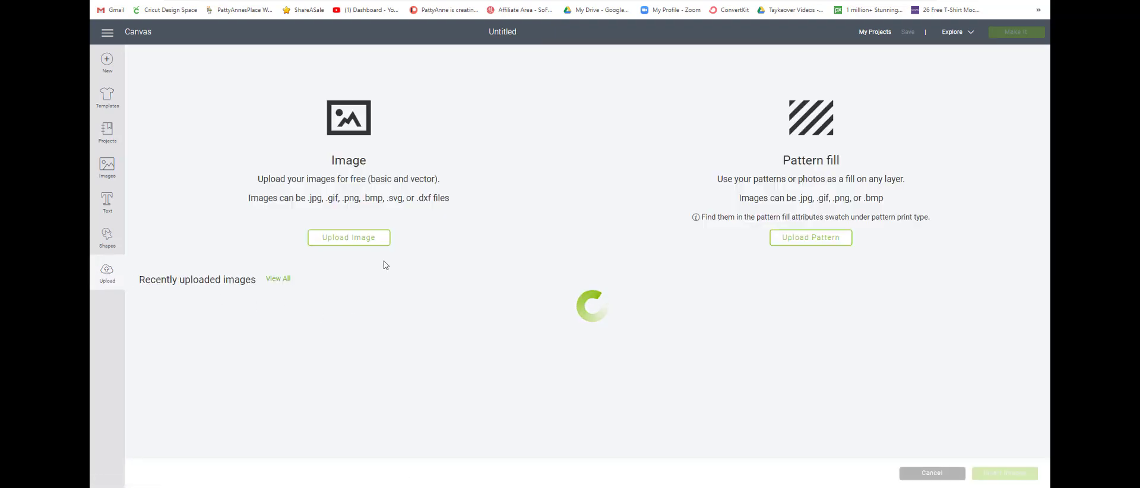
pyautogui.click(365, 239)
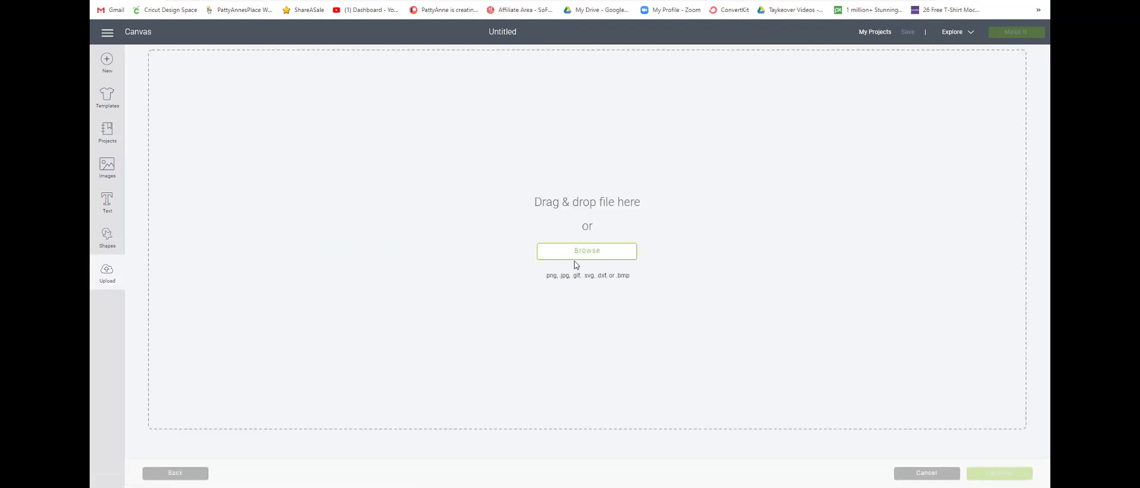
pyautogui.click(590, 256)
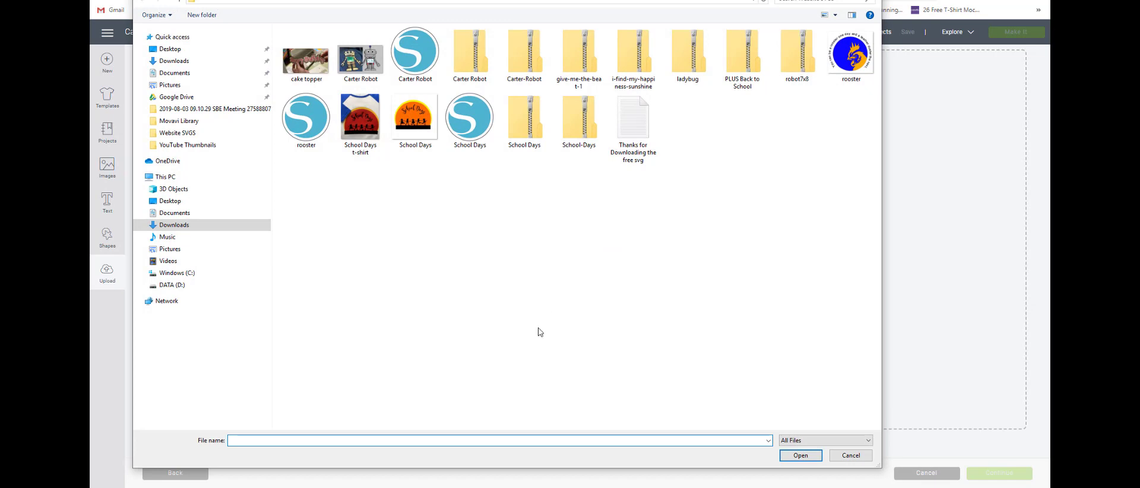
pyautogui.doubleClick(305, 122)
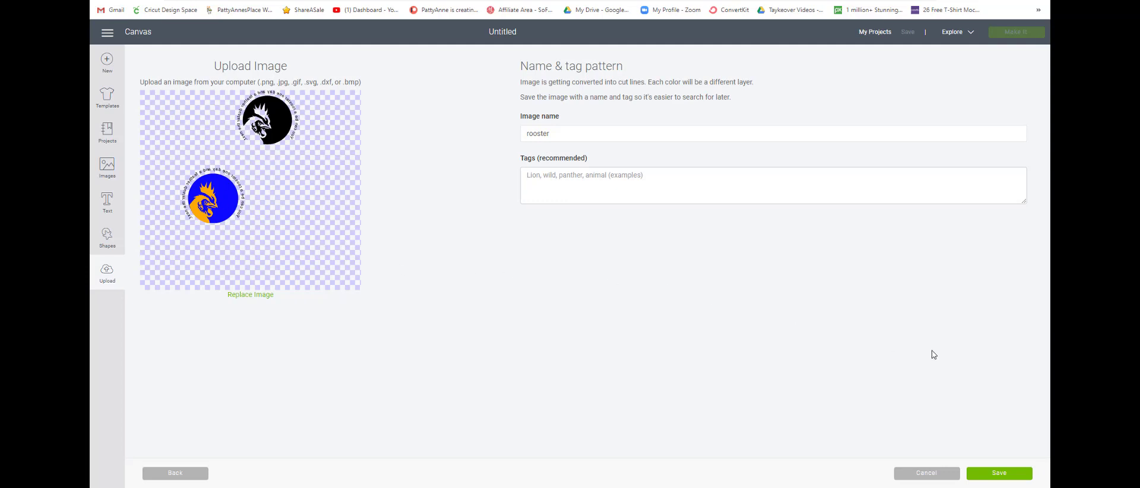
pyautogui.click(995, 475)
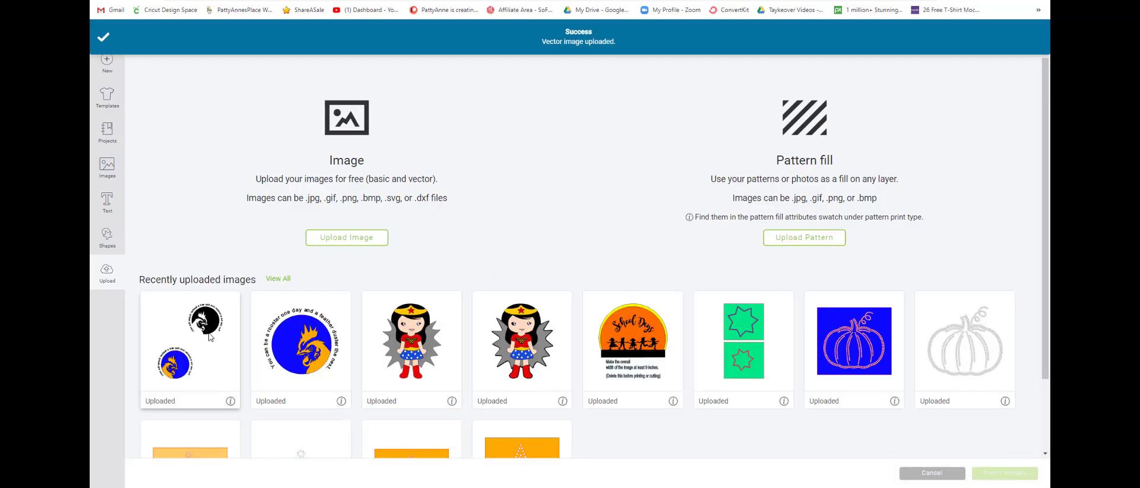
# - Insert the uploaded image with both rooster designs on the canvas and enlarge it to about 3.9 in wide
pyautogui.click(212, 337)
pyautogui.click(1002, 475)
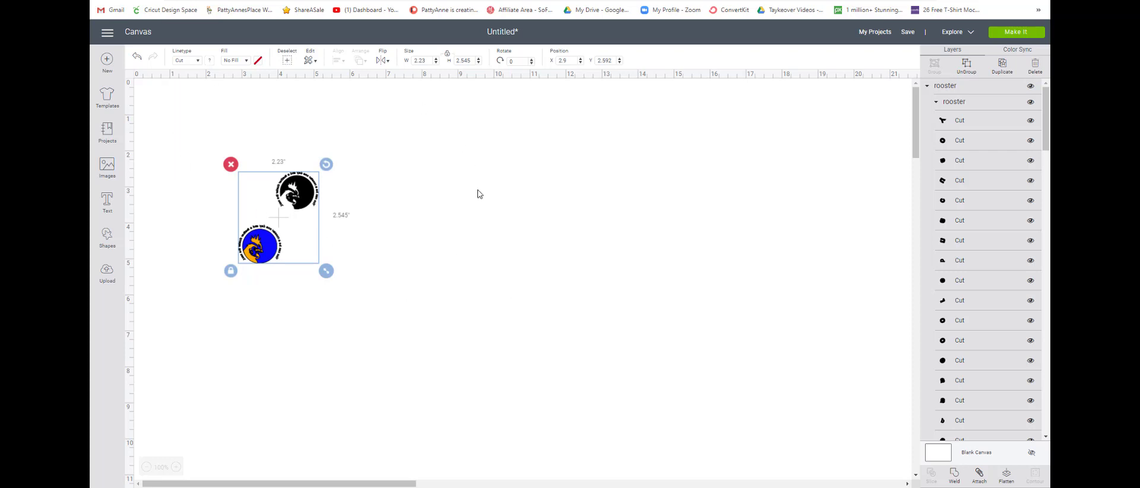
pyautogui.moveTo(326, 270); pyautogui.dragTo(636, 310)
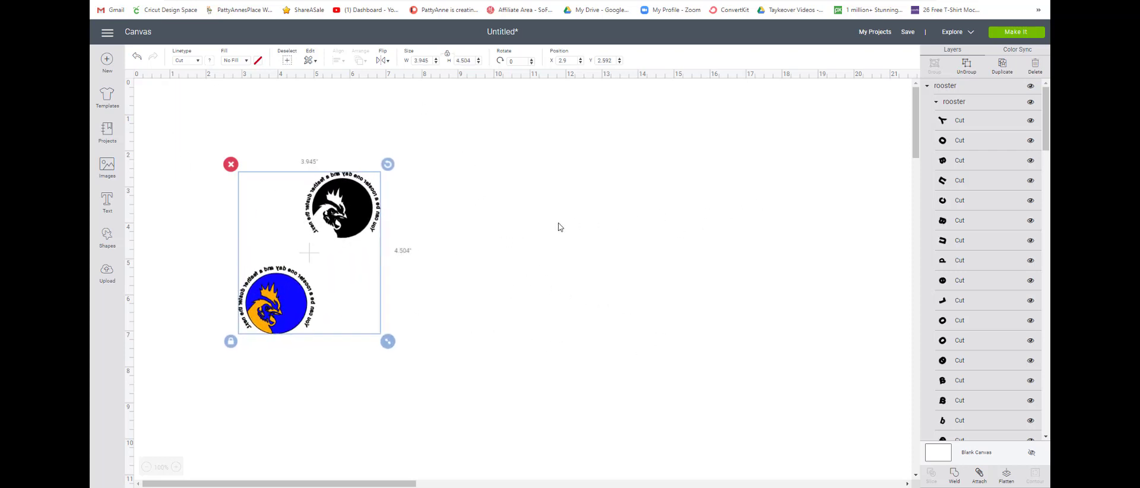
# - Ungroup the rooster image and weld all pieces of the black design together
pyautogui.click(966, 66)
pyautogui.click(647, 184)
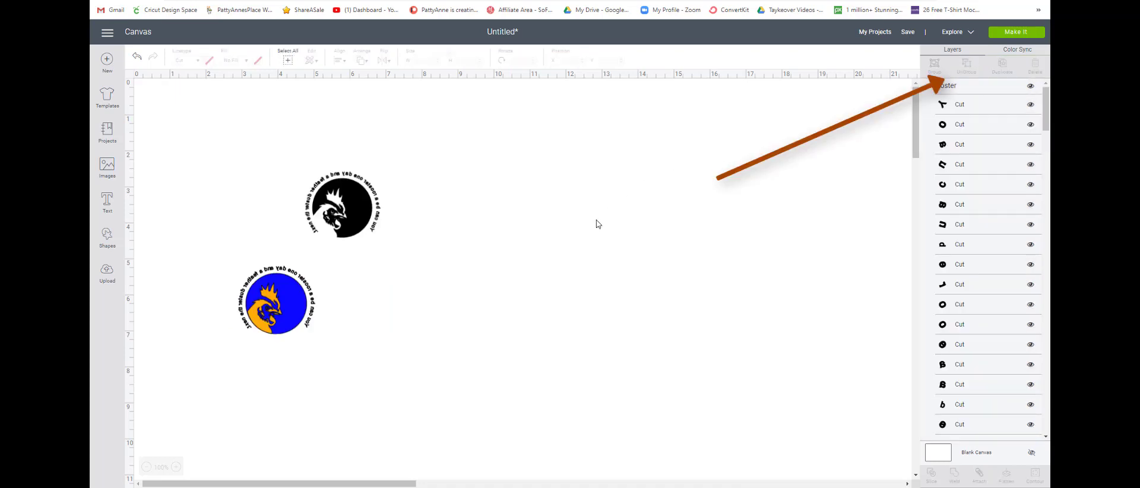
pyautogui.moveTo(267, 150); pyautogui.dragTo(440, 244)
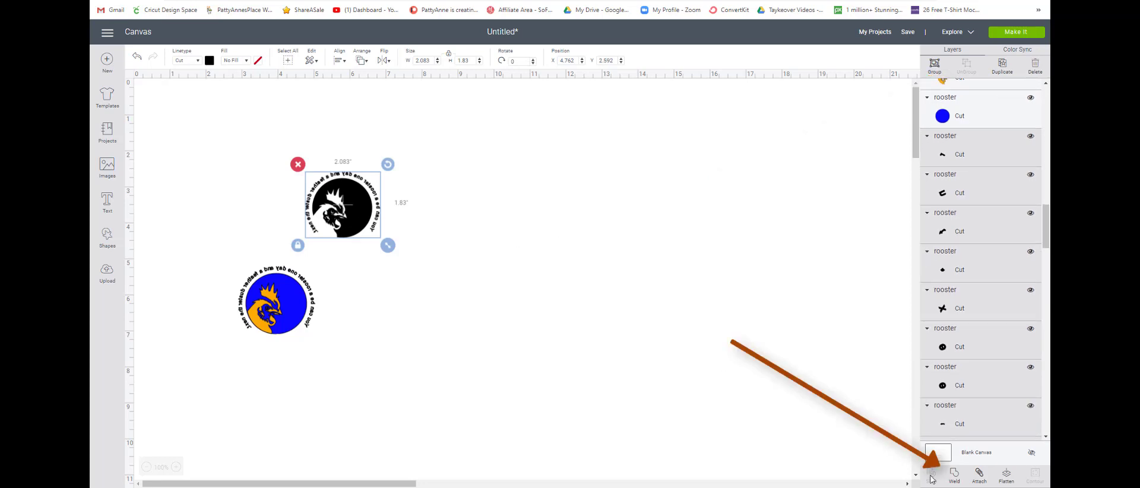
pyautogui.click(956, 478)
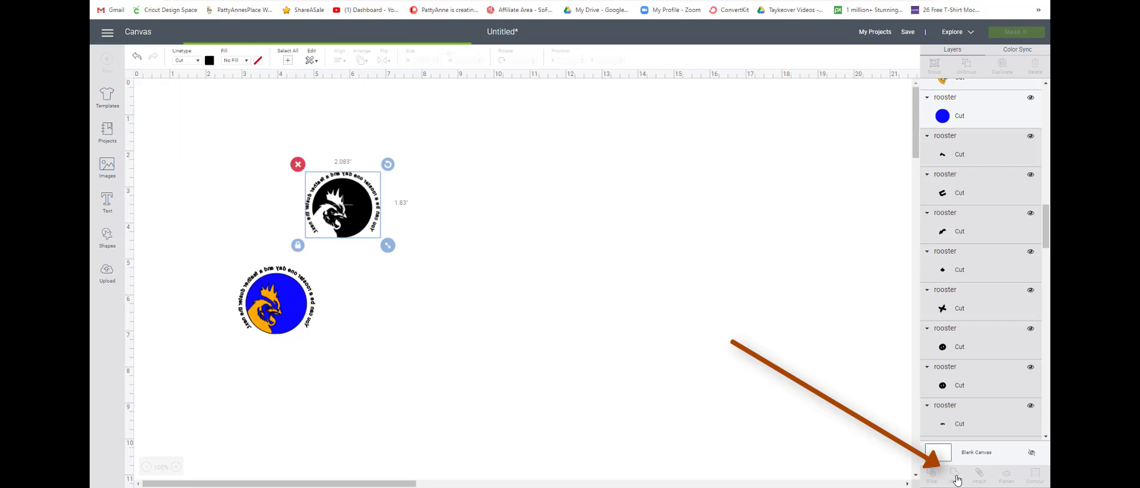
pyautogui.click(343, 212)
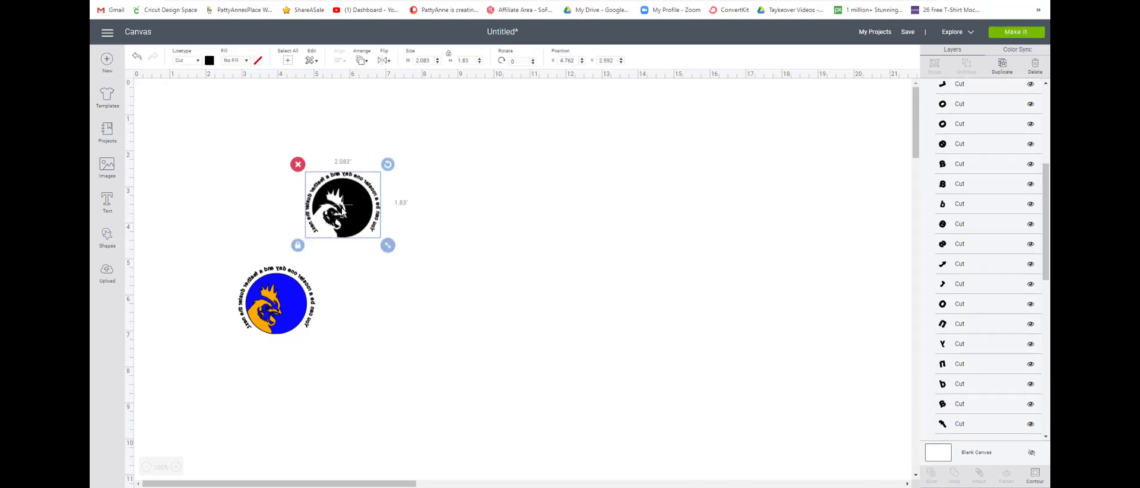
# - Enlarge the welded black rooster design to about 12.6 in wide and preview it on the cutting mats
pyautogui.moveTo(387, 245); pyautogui.dragTo(766, 374)
pyautogui.moveTo(602, 315); pyautogui.dragTo(632, 221)
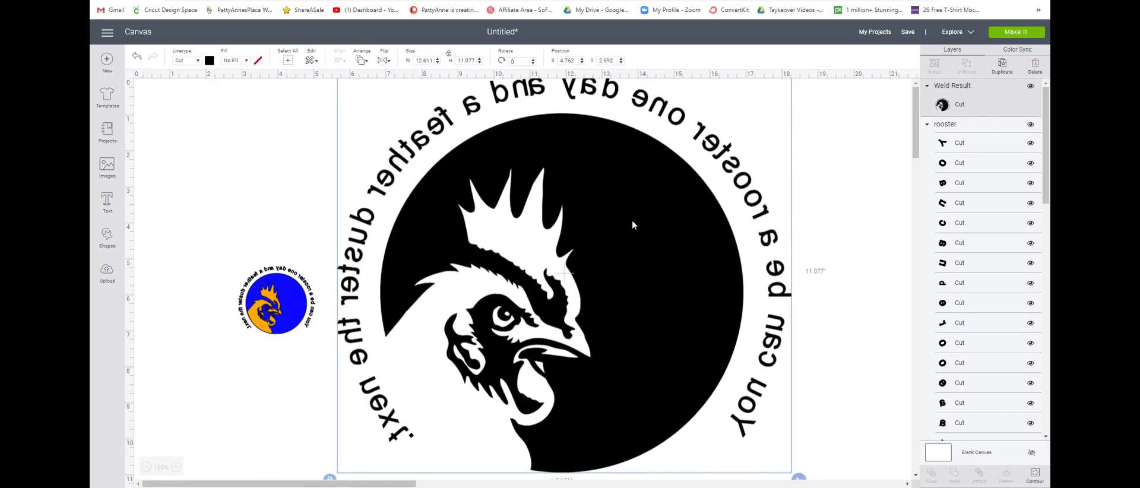
pyautogui.click(1021, 36)
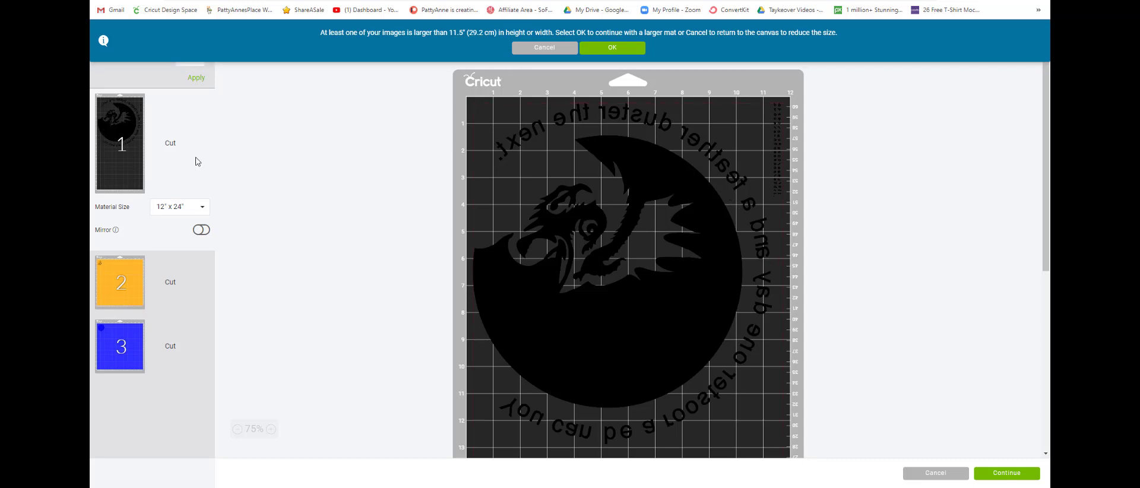
pyautogui.click(551, 49)
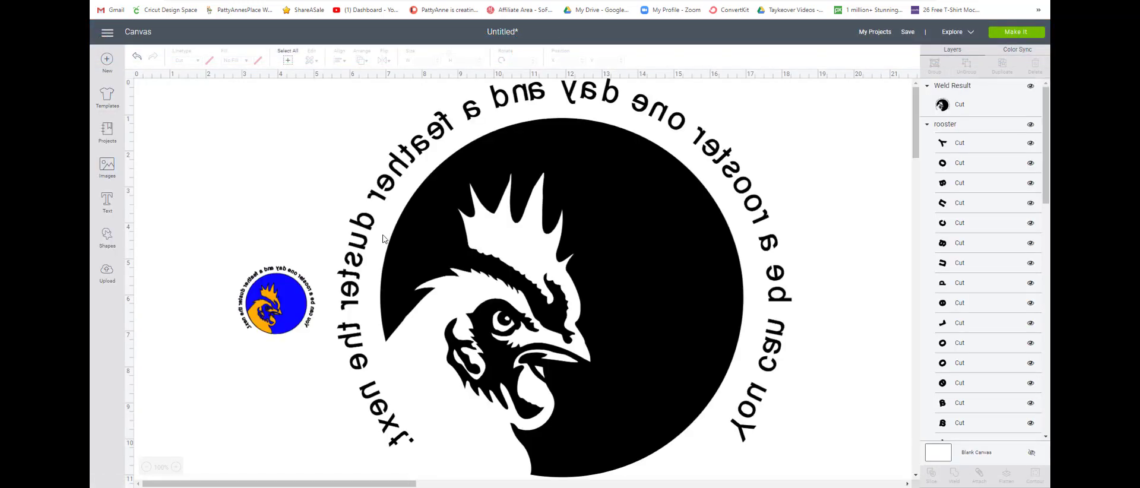
# - Reduce the welded black rooster design to about 7 in wide
pyautogui.click(576, 244)
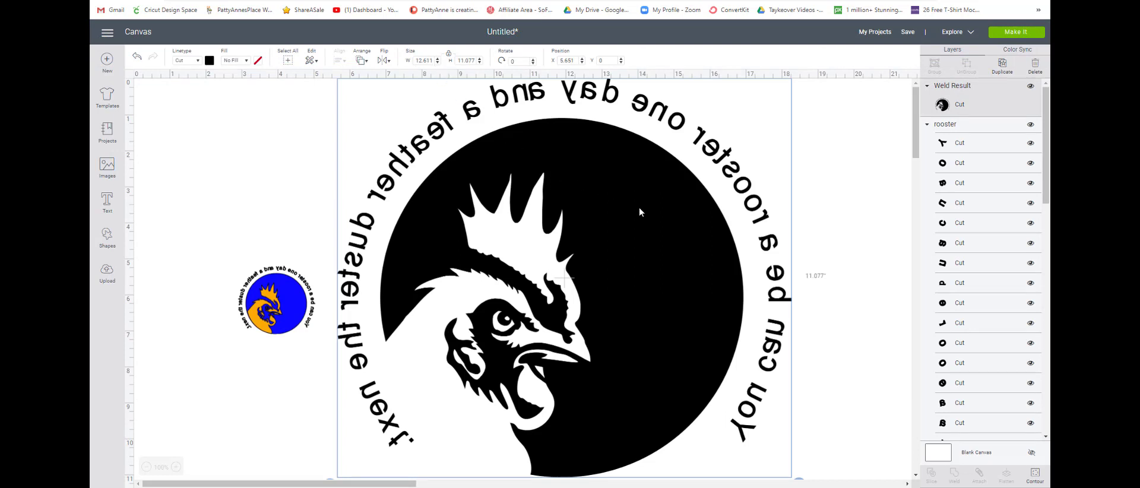
pyautogui.scroll(-5, 719, 224)
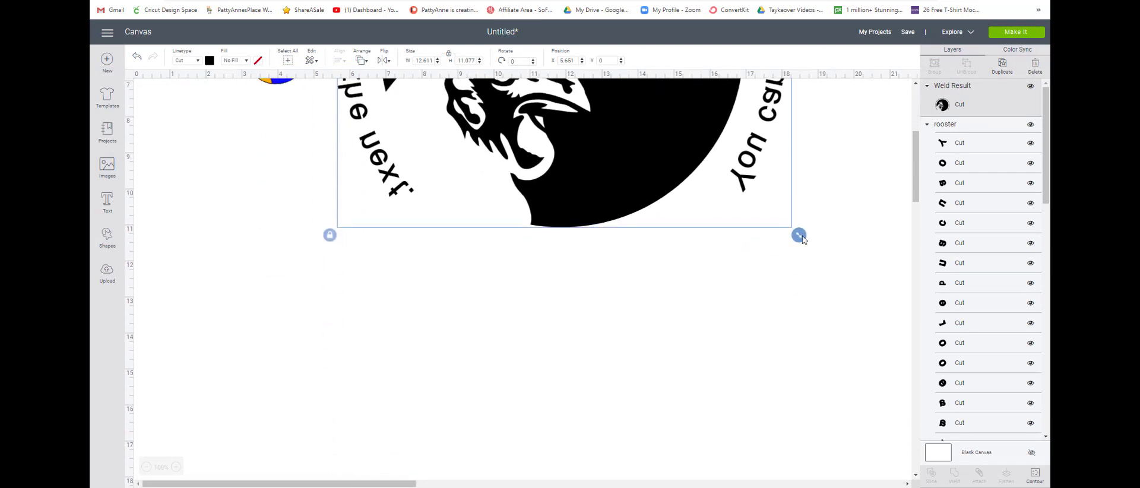
pyautogui.moveTo(799, 238); pyautogui.dragTo(664, 221)
pyautogui.scroll(5, 668, 225)
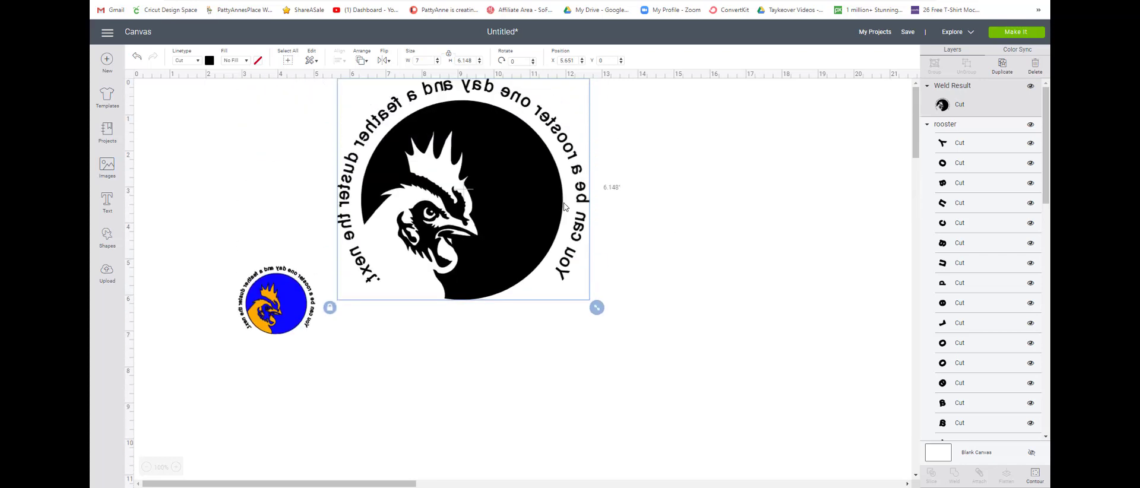
# - Delete the welded black rooster design, leaving only the two-color design on the canvas
pyautogui.moveTo(564, 207); pyautogui.dragTo(342, 157)
pyautogui.click(428, 314)
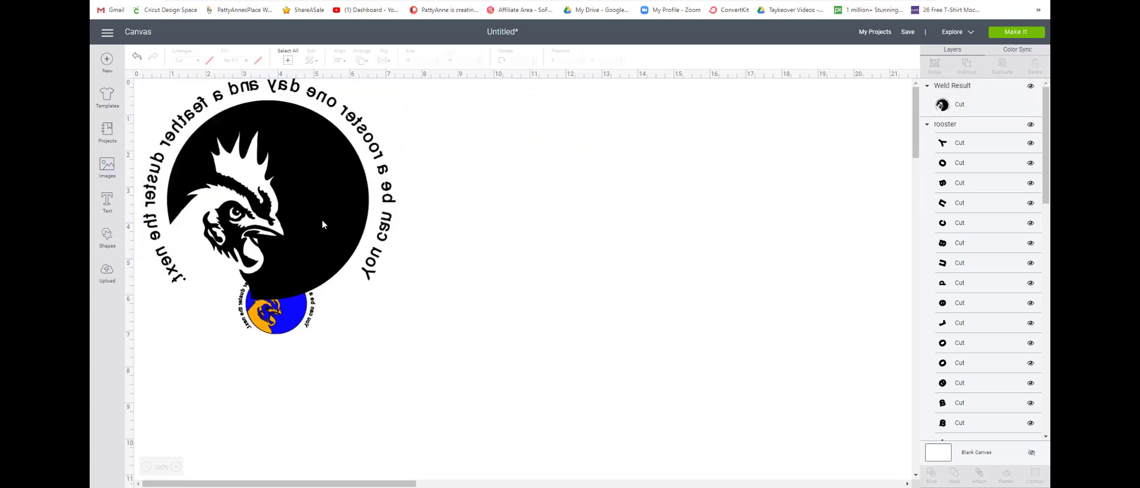
pyautogui.moveTo(322, 224); pyautogui.dragTo(605, 283)
pyautogui.press('Delete')
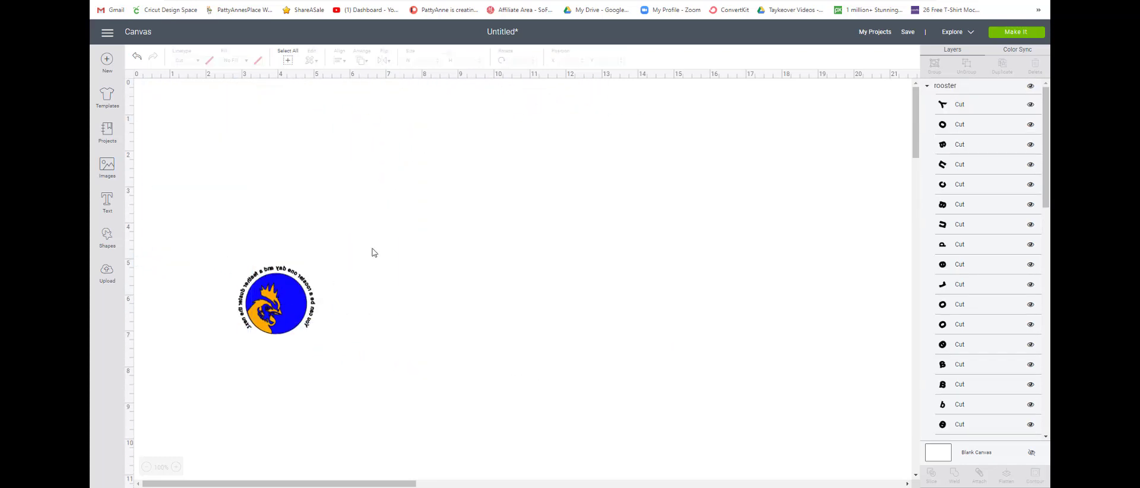
# - Enlarge the complete two-color rooster design to about 14.1 in wide and move it up on the canvas
pyautogui.click(296, 304)
pyautogui.moveTo(384, 389); pyautogui.dragTo(157, 201)
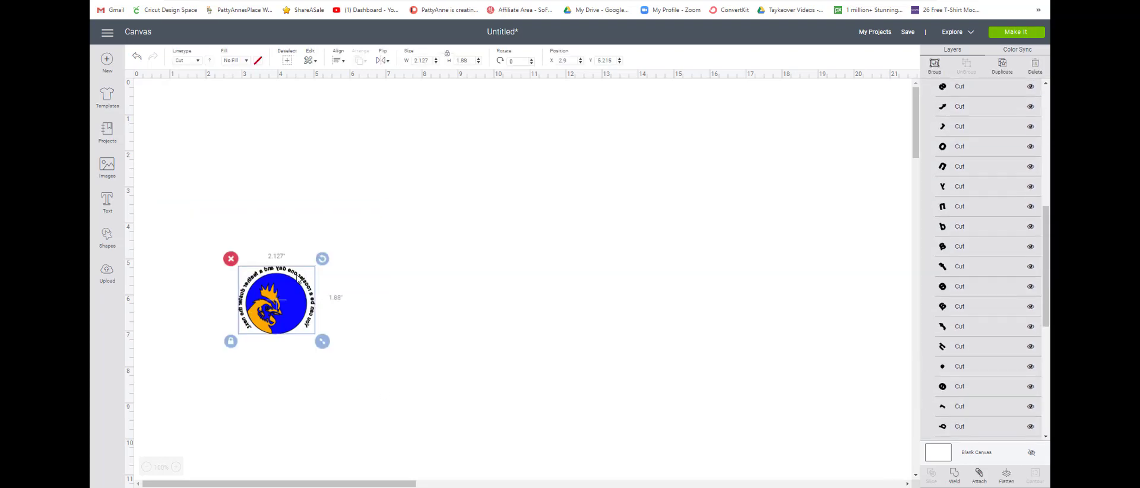
pyautogui.moveTo(322, 341); pyautogui.dragTo(755, 416)
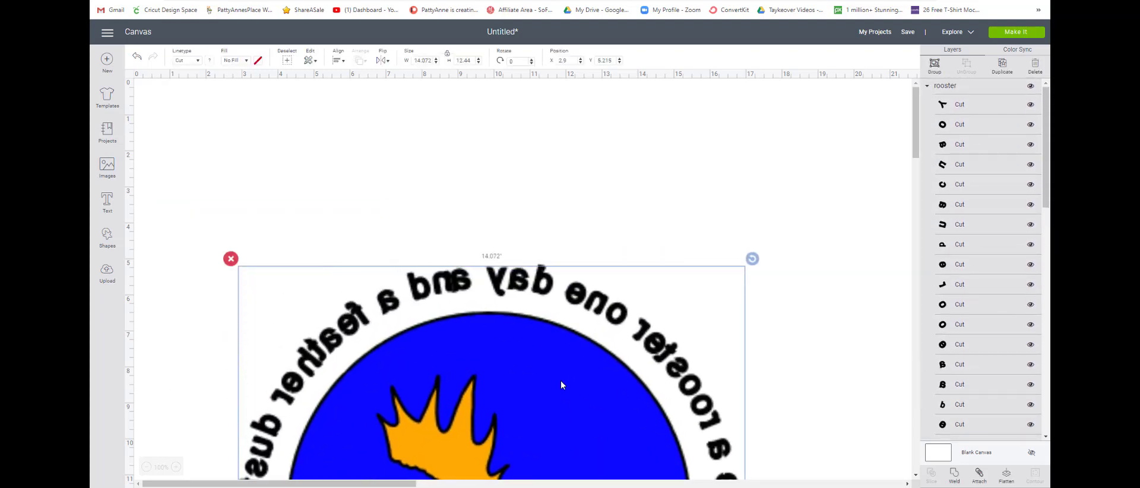
pyautogui.moveTo(552, 389); pyautogui.dragTo(561, 167)
pyautogui.click(814, 175)
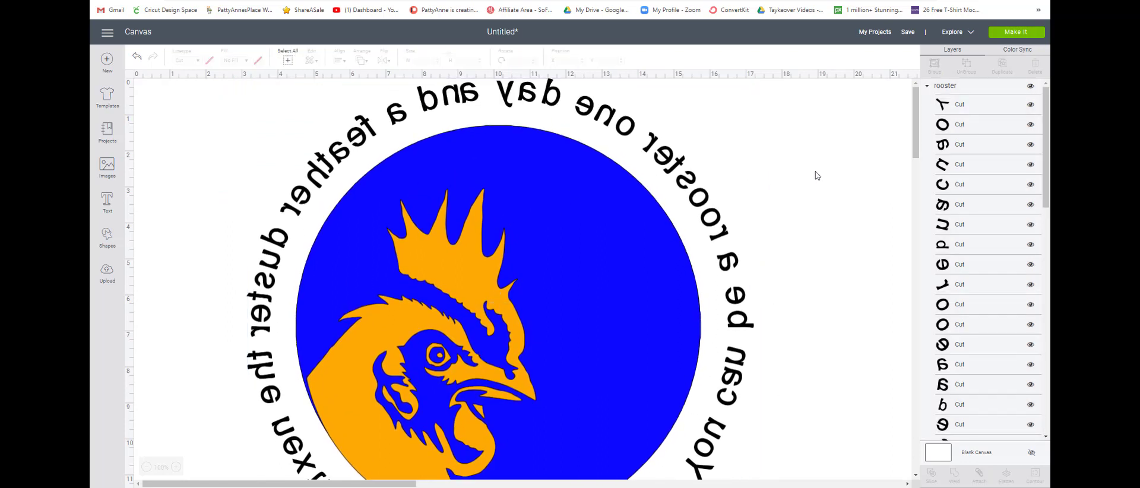
# - Separate the design's colors by moving the blue circle and the orange rooster out of the text ring onto empty canvas
pyautogui.click(652, 217)
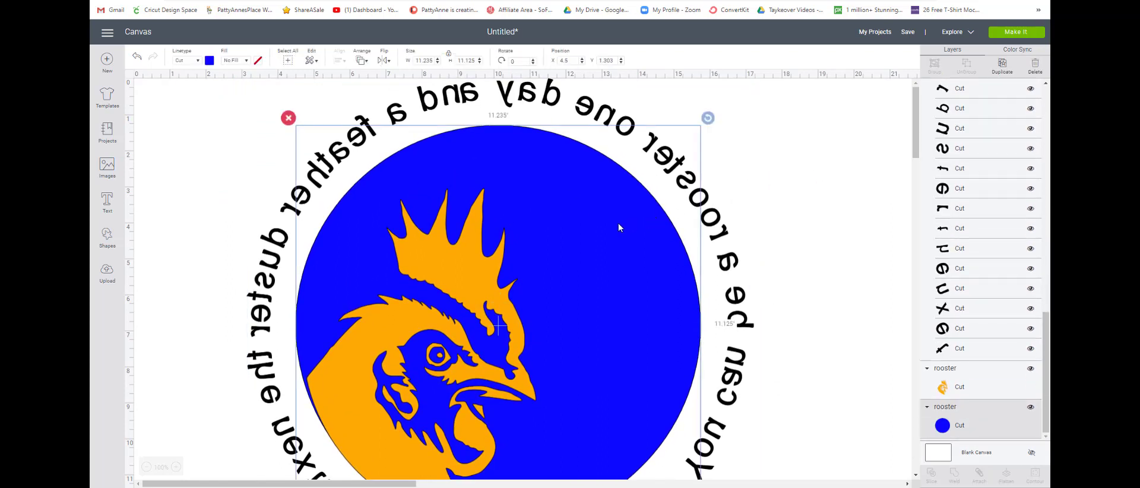
pyautogui.moveTo(540, 226); pyautogui.dragTo(1021, 181)
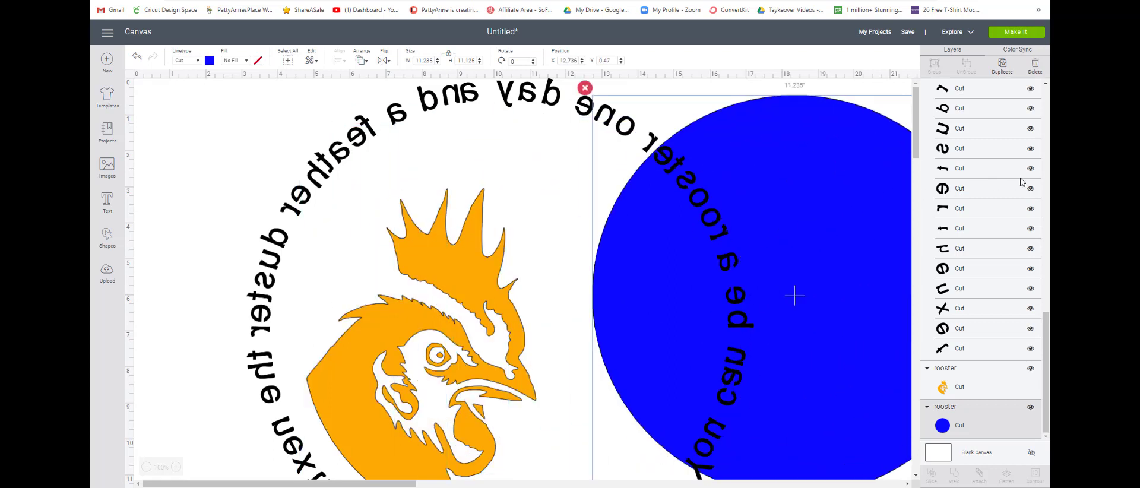
pyautogui.moveTo(756, 236); pyautogui.dragTo(924, 193)
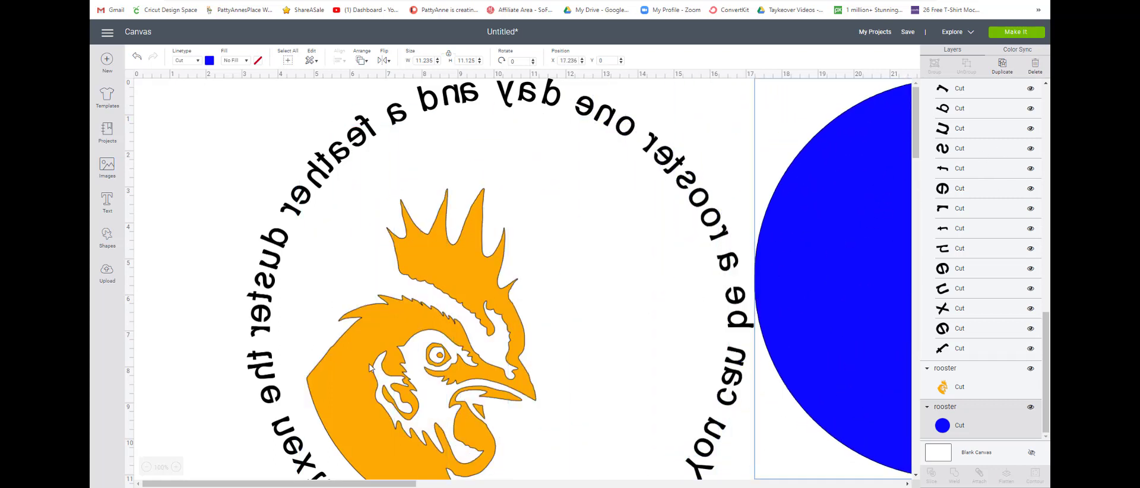
pyautogui.moveTo(369, 367); pyautogui.dragTo(929, 227)
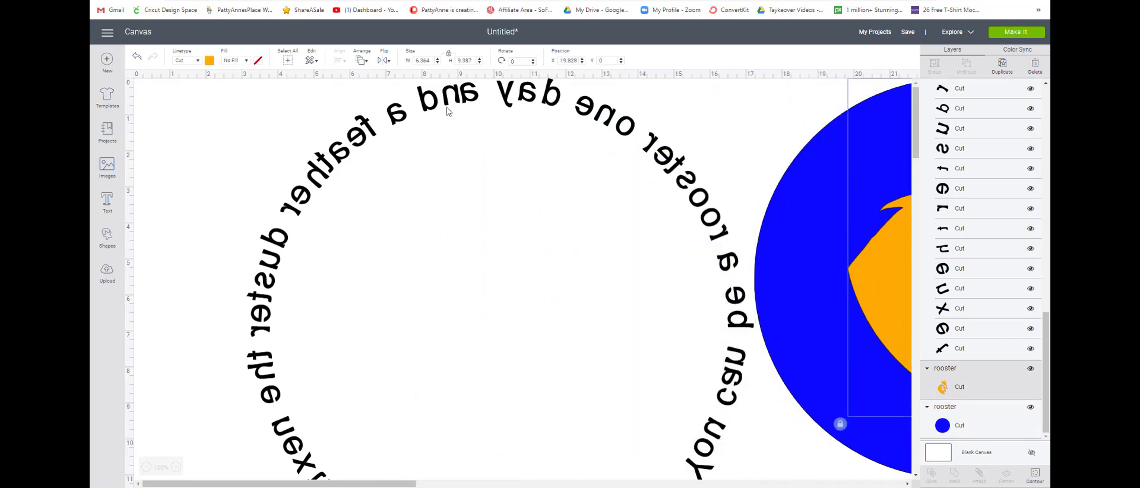
pyautogui.click(146, 467)
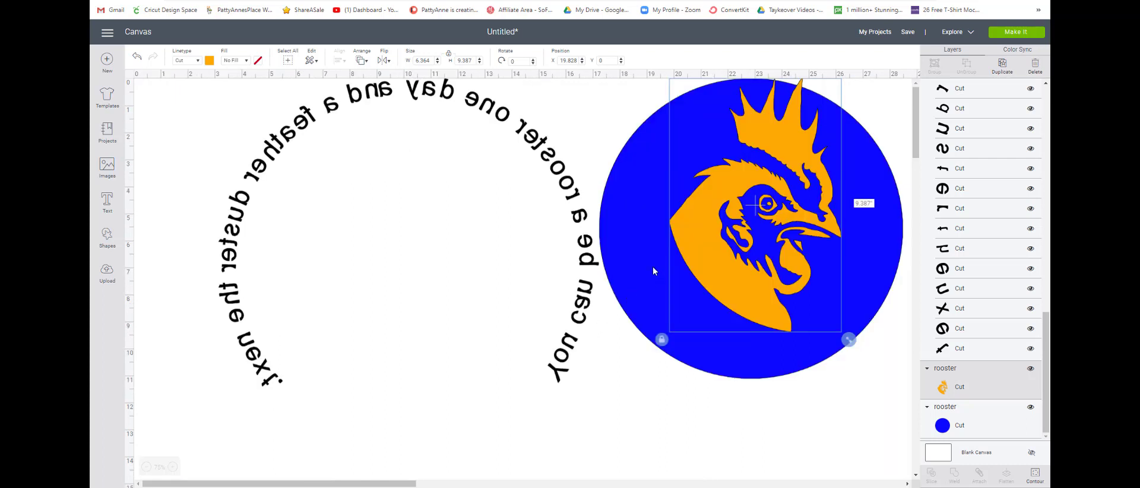
pyautogui.moveTo(653, 270); pyautogui.dragTo(743, 271)
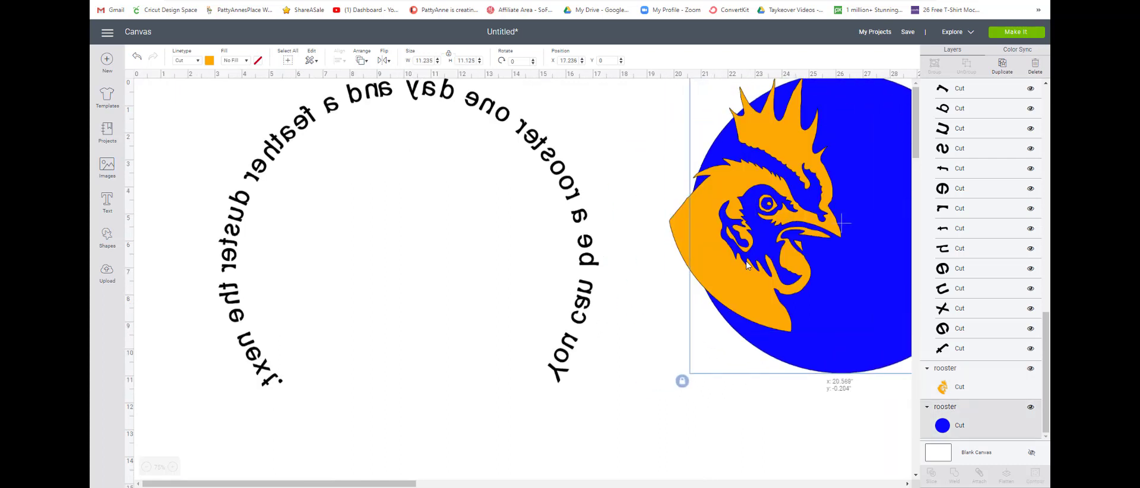
# - Preview how the unwelded curved text is laid out on the cutting mats and return to the canvas
pyautogui.click(564, 374)
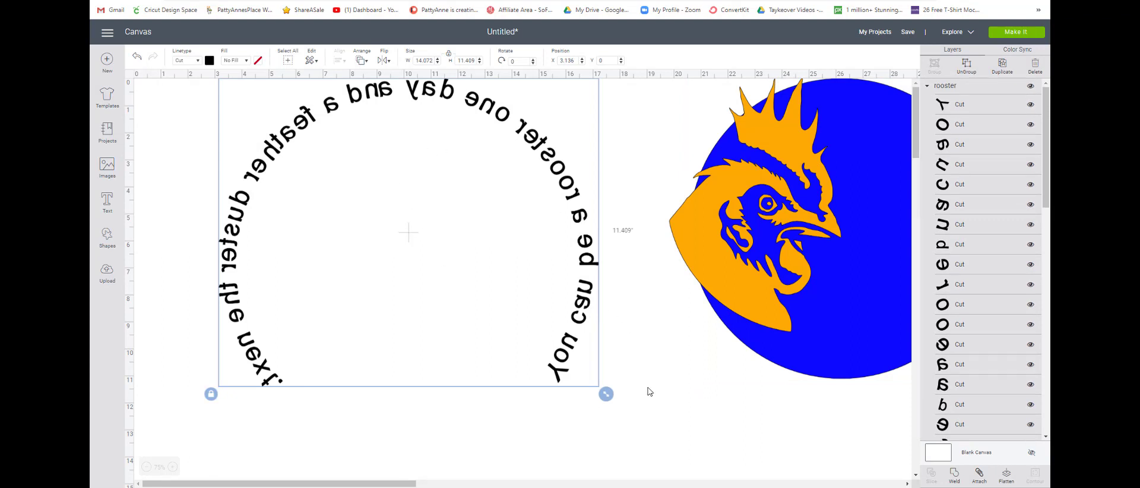
pyautogui.click(1016, 32)
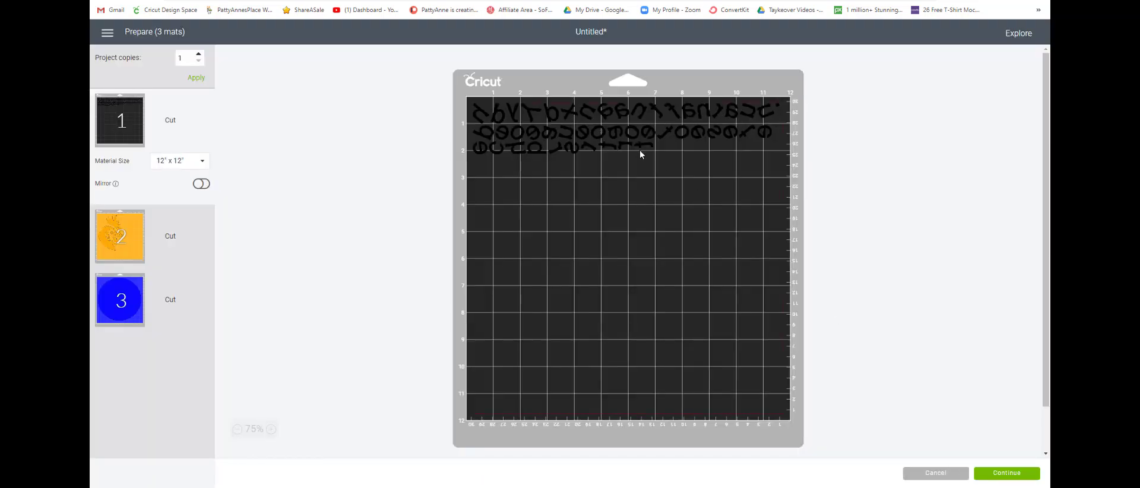
pyautogui.click(933, 478)
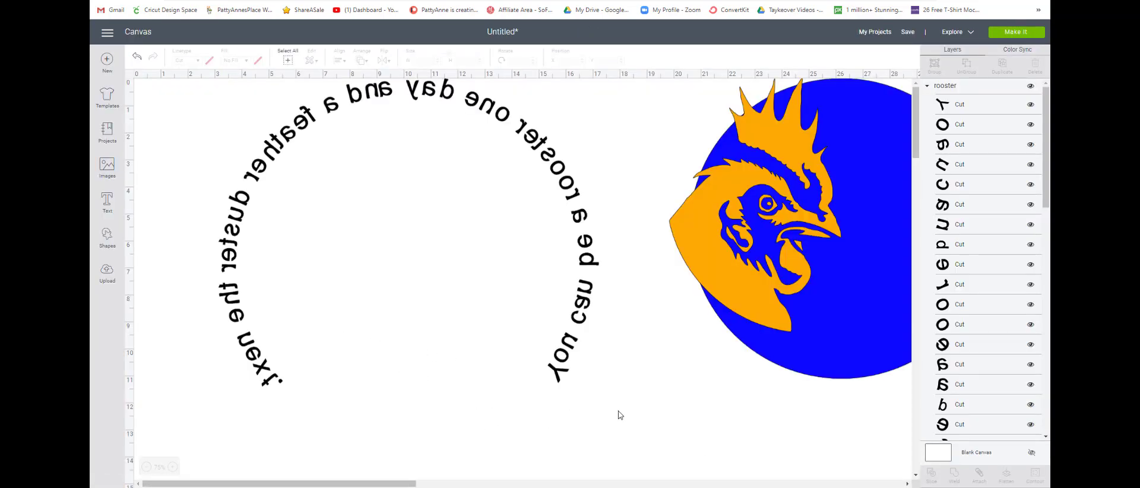
# - Weld all letters of the curved black text into one piece
pyautogui.moveTo(636, 419); pyautogui.dragTo(176, 73)
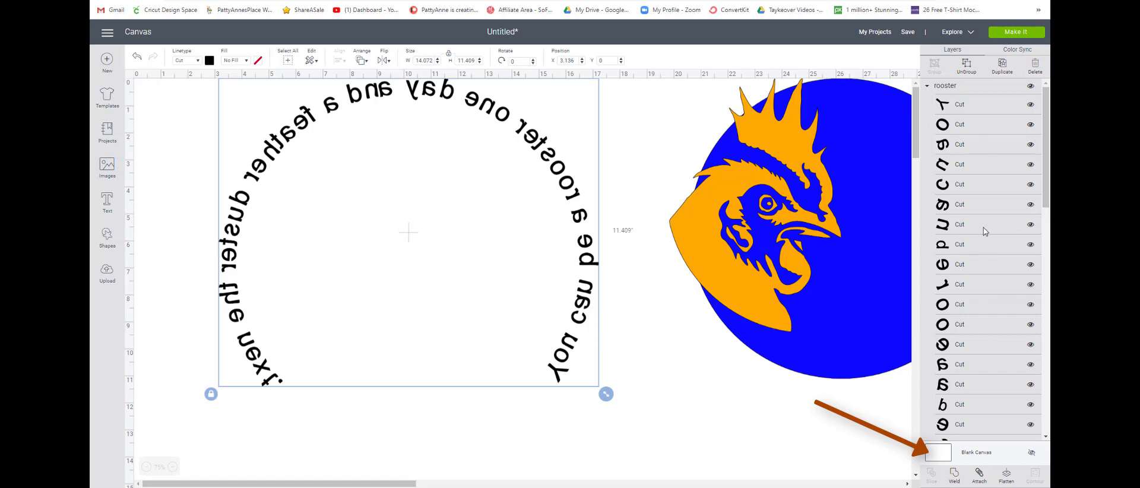
pyautogui.click(953, 474)
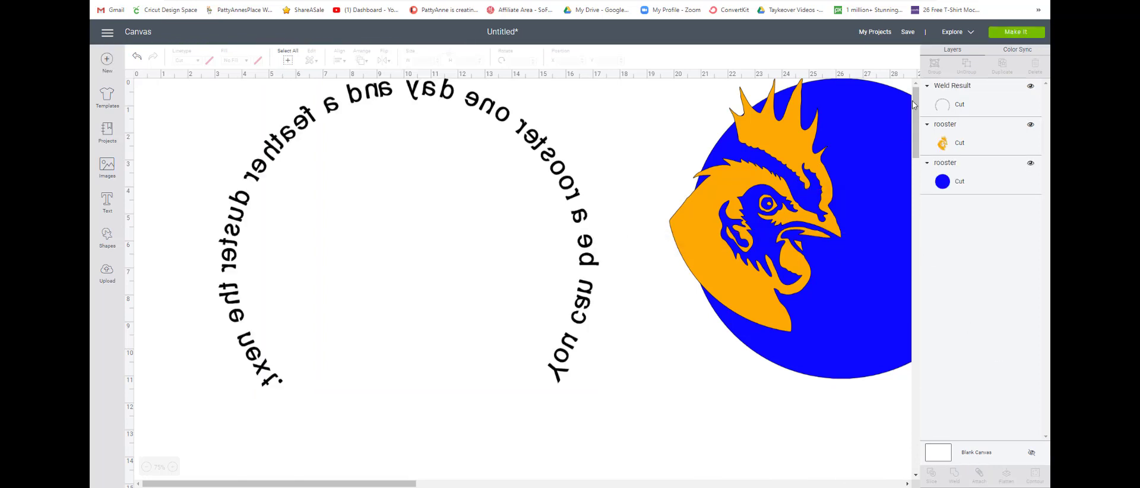
pyautogui.click(954, 107)
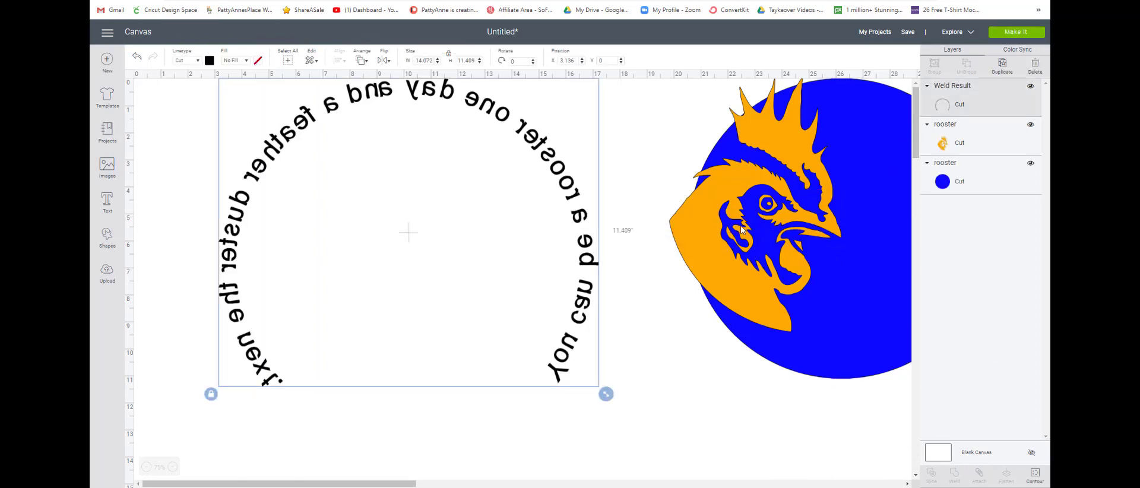
# - Reassemble the blue circle, the orange rooster and the welded text ring into one overlapping design
pyautogui.moveTo(798, 280); pyautogui.dragTo(468, 366)
pyautogui.moveTo(782, 286); pyautogui.dragTo(359, 302)
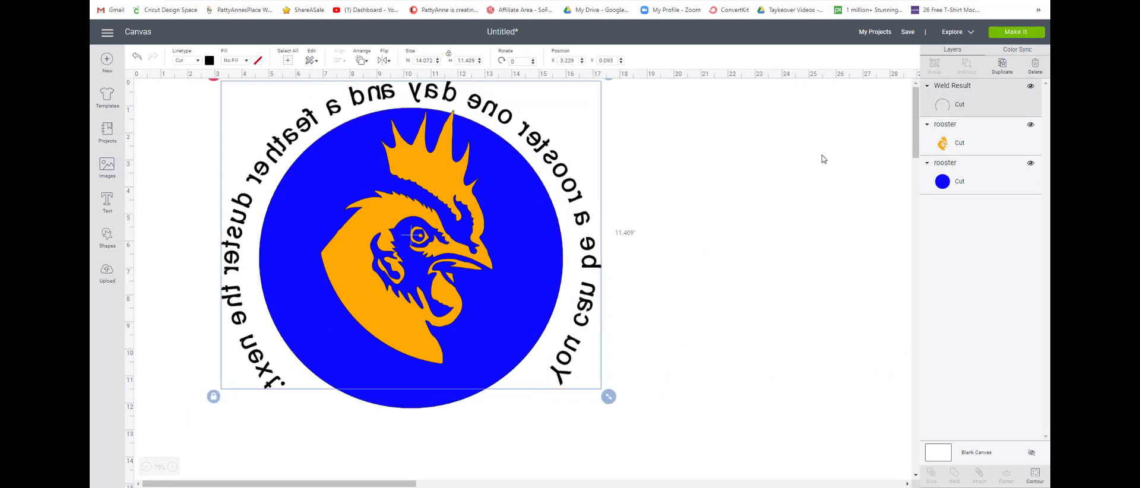
pyautogui.click(951, 151)
pyautogui.moveTo(364, 286)
pyautogui.mouseDown()
pyautogui.moveTo(347, 295)
pyautogui.moveTo(392, 279)
pyautogui.moveTo(381, 286)
pyautogui.mouseUp()
pyautogui.rightClick(381, 286)
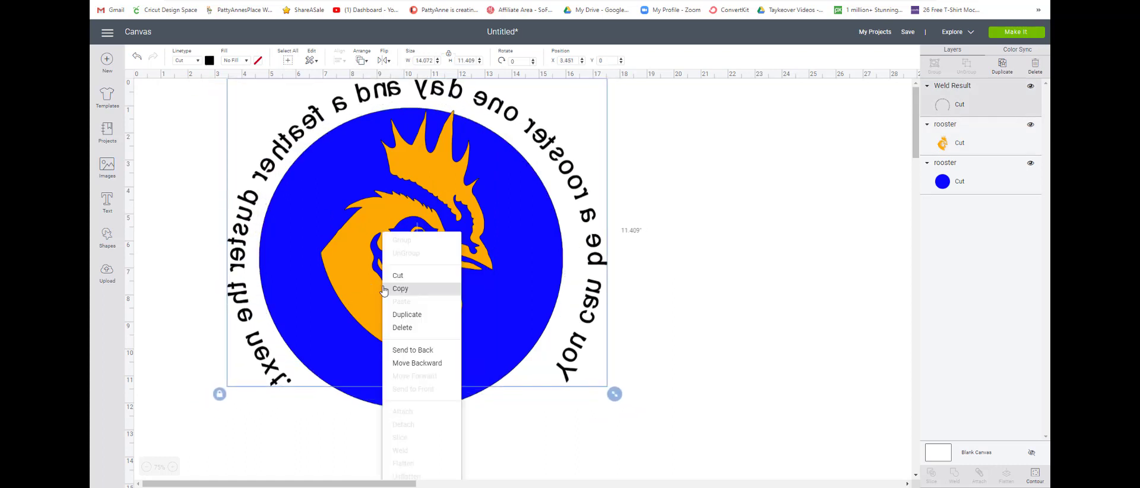
pyautogui.click(376, 285)
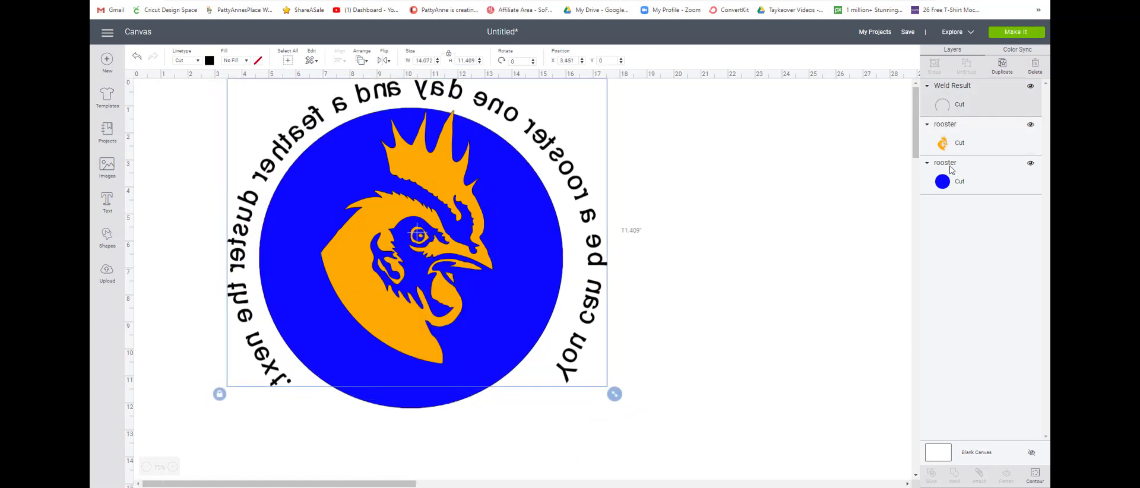
# - Bring the orange rooster layer in front of the text layer and fit the rooster against the circle's lower-left edge
pyautogui.moveTo(957, 147); pyautogui.dragTo(953, 87)
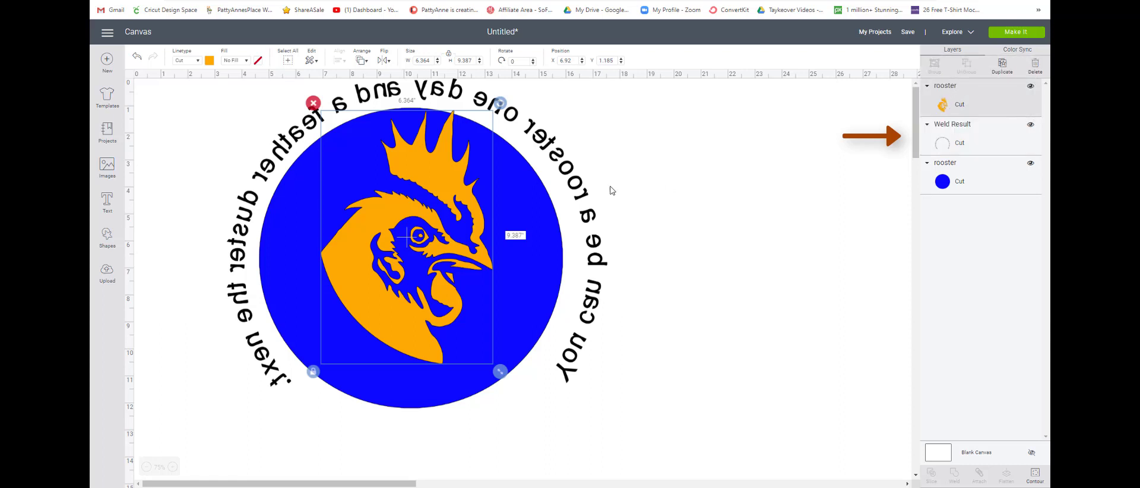
pyautogui.moveTo(398, 235); pyautogui.dragTo(295, 297)
pyautogui.click(595, 231)
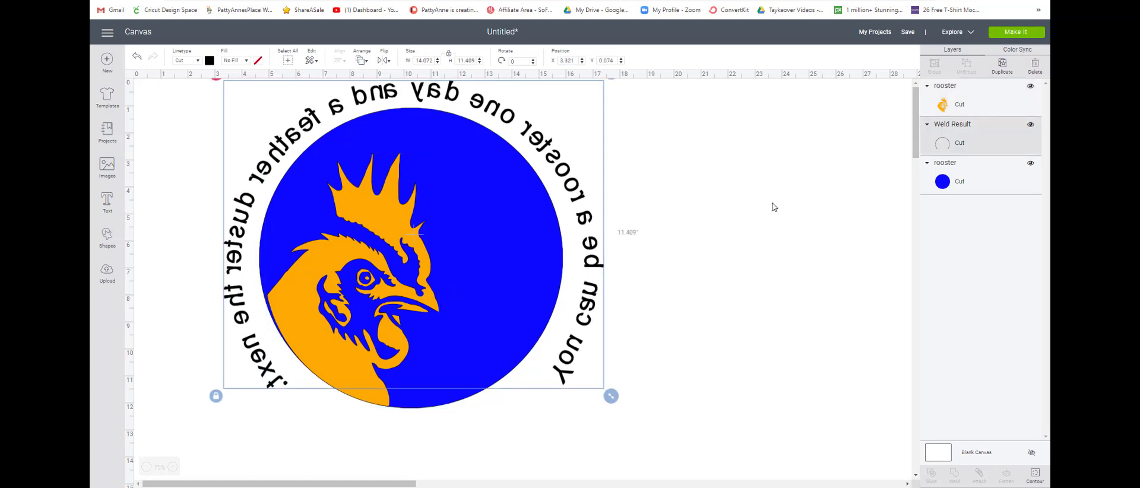
# - Check the design on the cutting mats, return to the canvas and reduce the whole design to about 10.9 in wide
pyautogui.click(1029, 33)
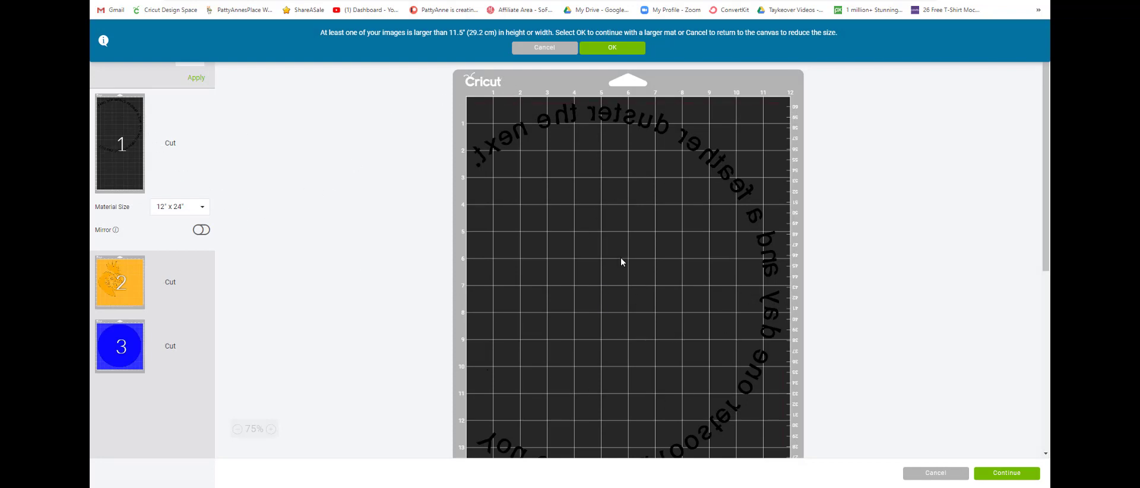
pyautogui.click(548, 50)
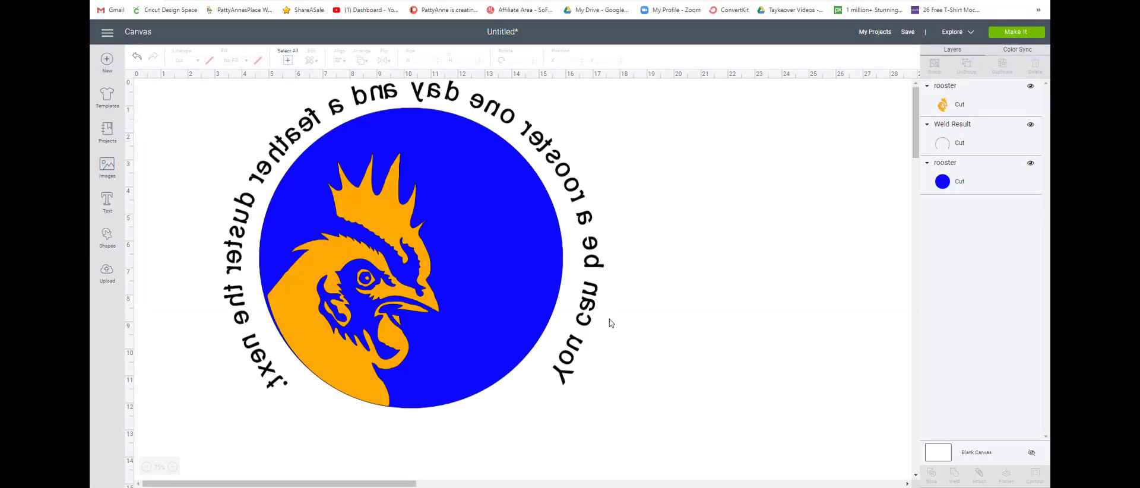
pyautogui.hotkey('ctrl', 'a')
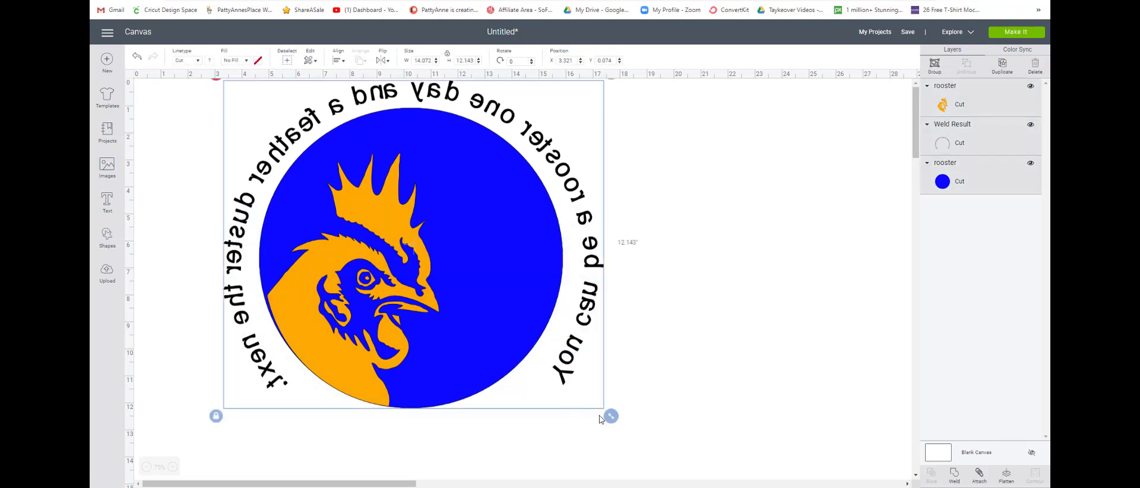
pyautogui.moveTo(610, 417); pyautogui.dragTo(556, 368)
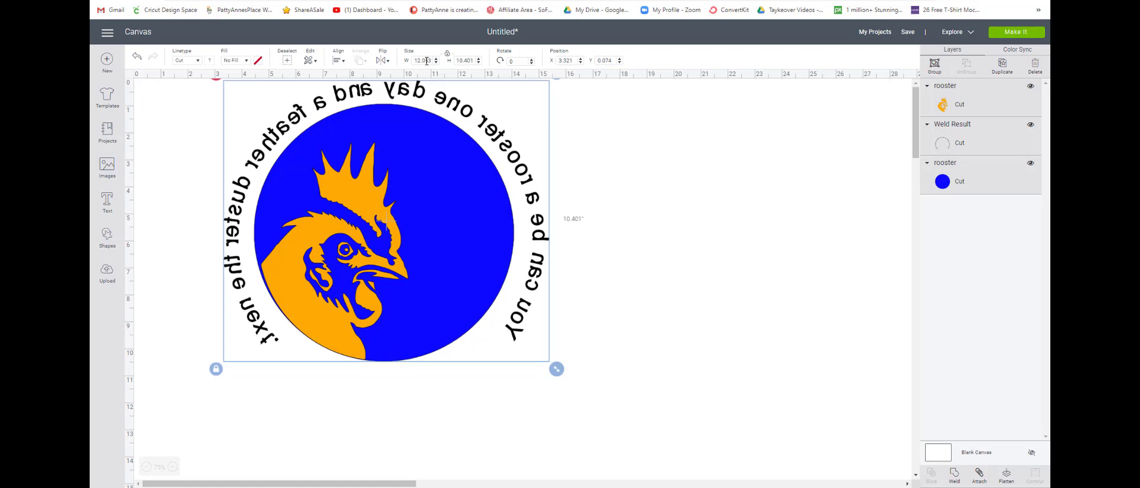
pyautogui.moveTo(426, 61); pyautogui.dragTo(443, 62)
pyautogui.moveTo(558, 371); pyautogui.dragTo(526, 343)
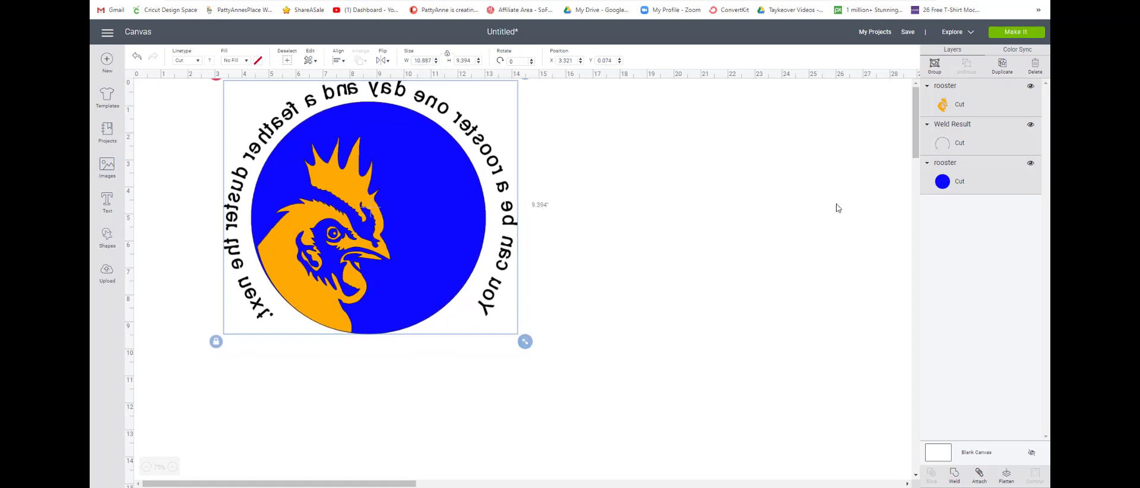
# - Preview the black, orange and blue cutting mats of the resized design
pyautogui.click(1025, 34)
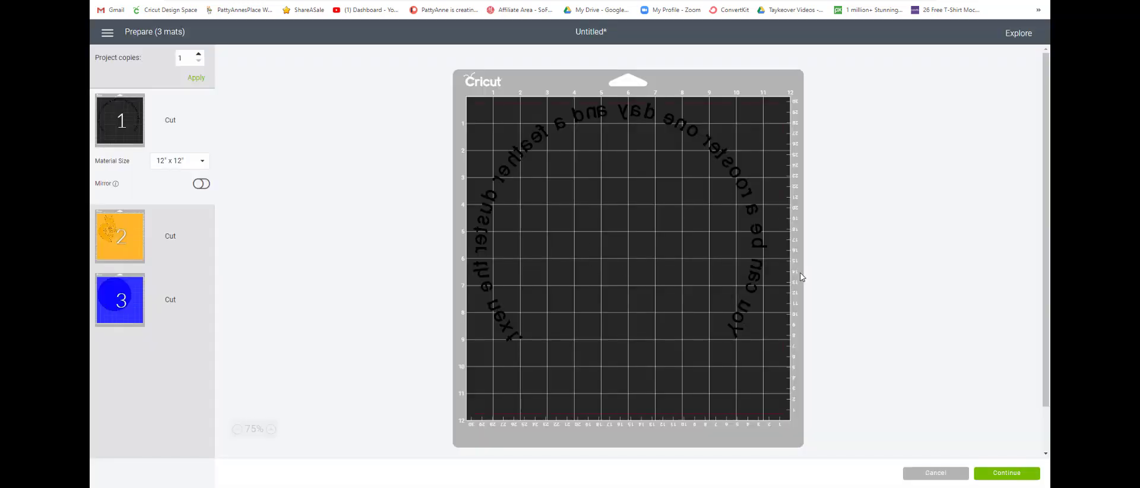
pyautogui.click(134, 247)
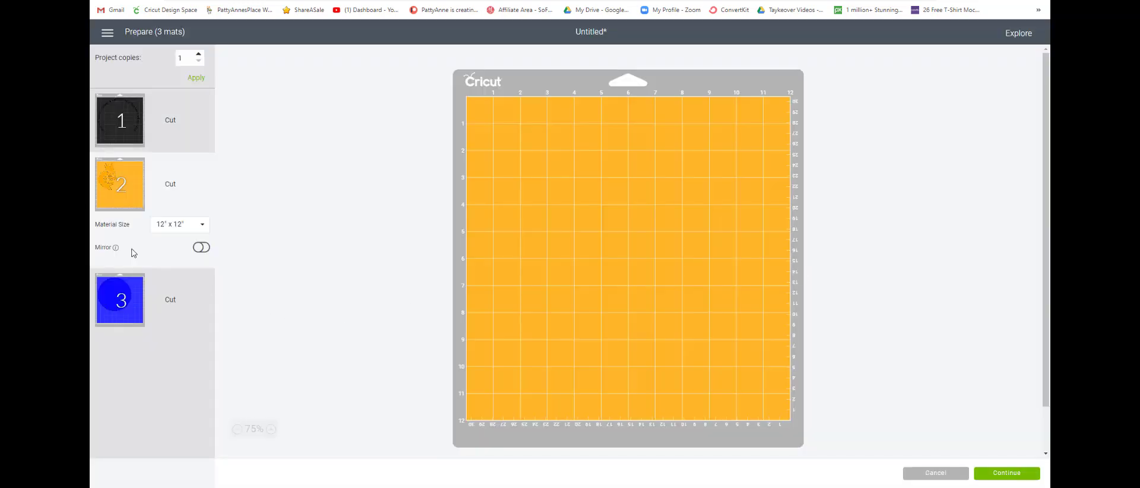
pyautogui.click(126, 309)
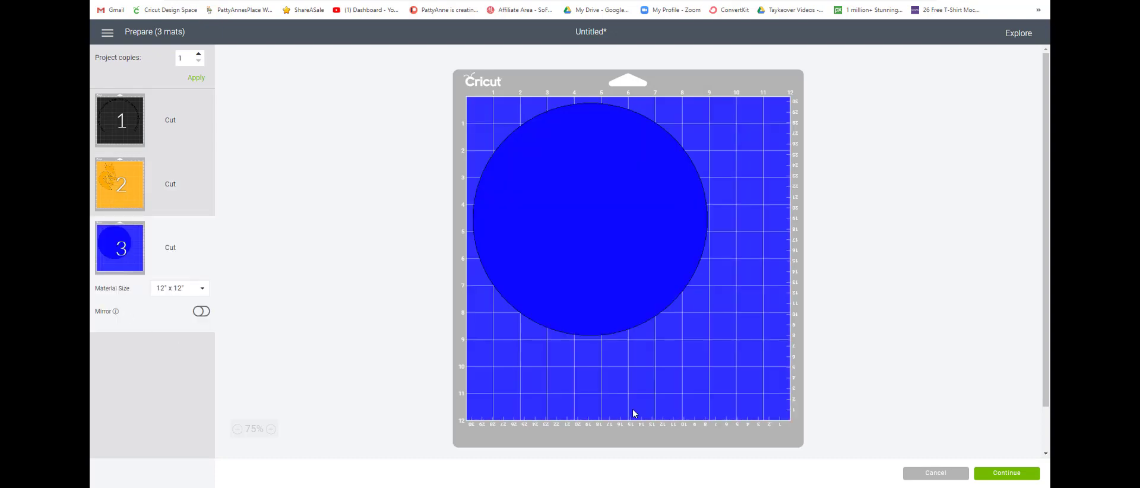